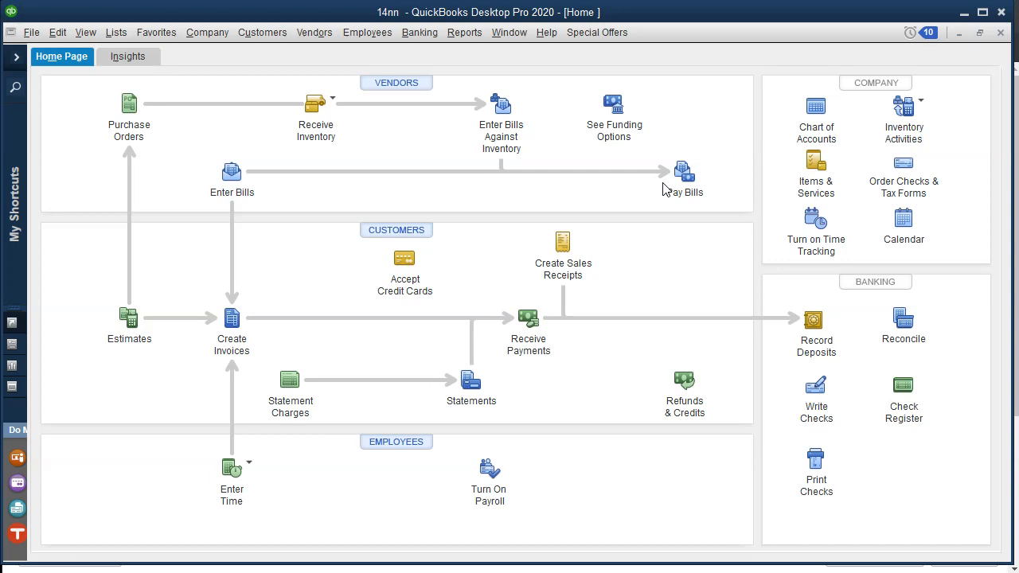
- Switch to Xero in the browser and update the Trial Balance report to the date Jan 31, 2020
left_click(962, 16)
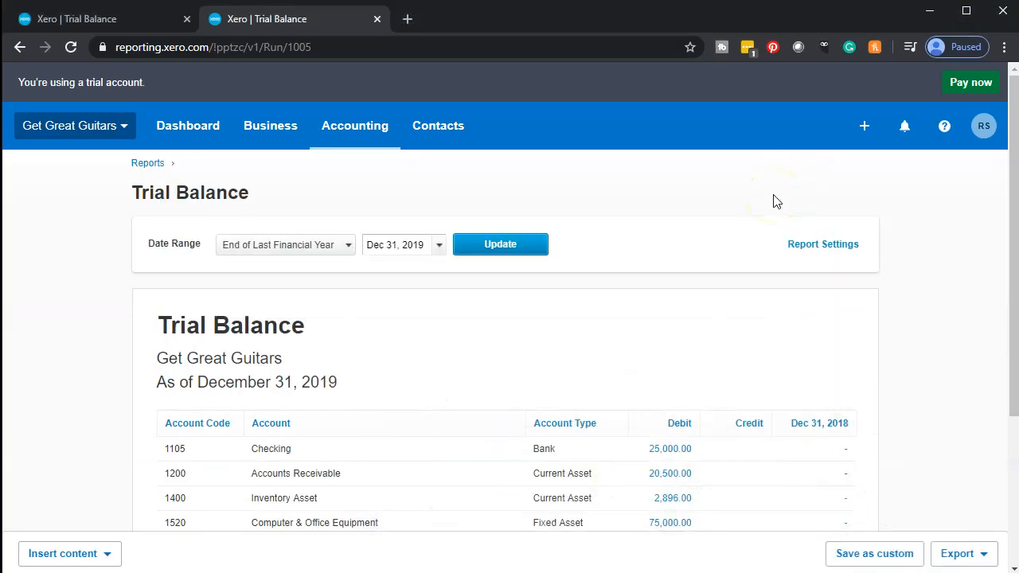
left_click(440, 249)
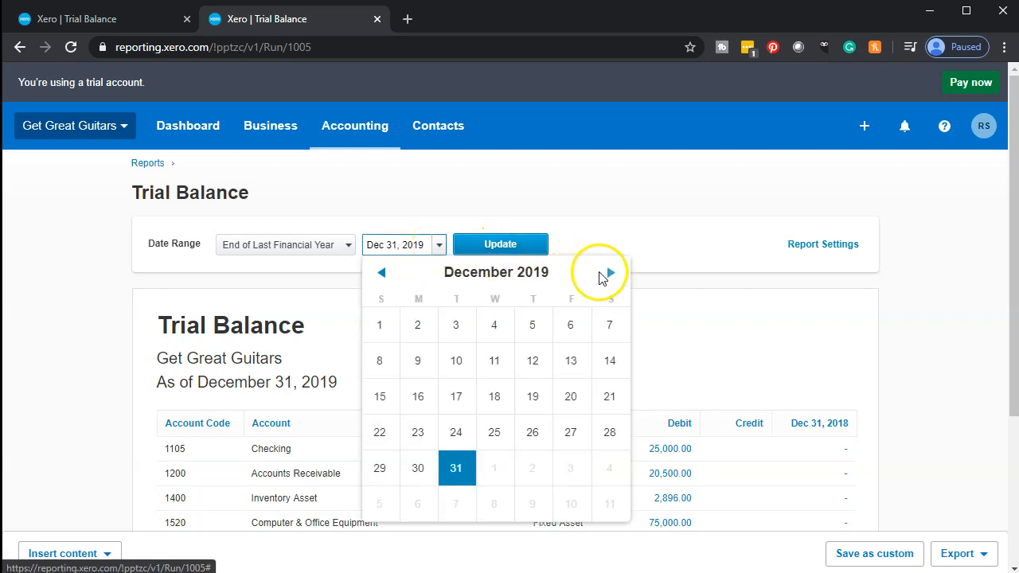
left_click(612, 275)
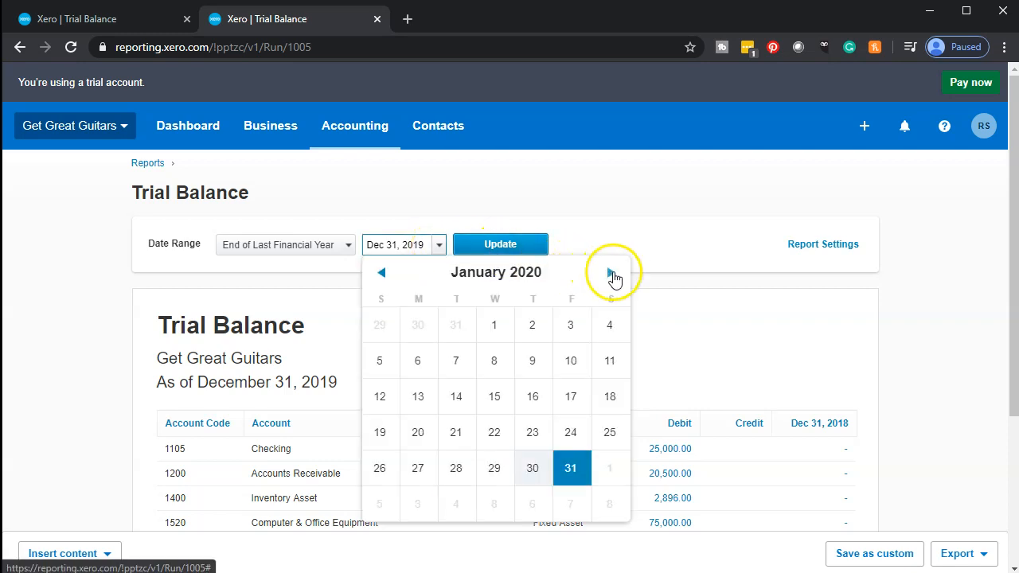
left_click(579, 478)
left_click(512, 249)
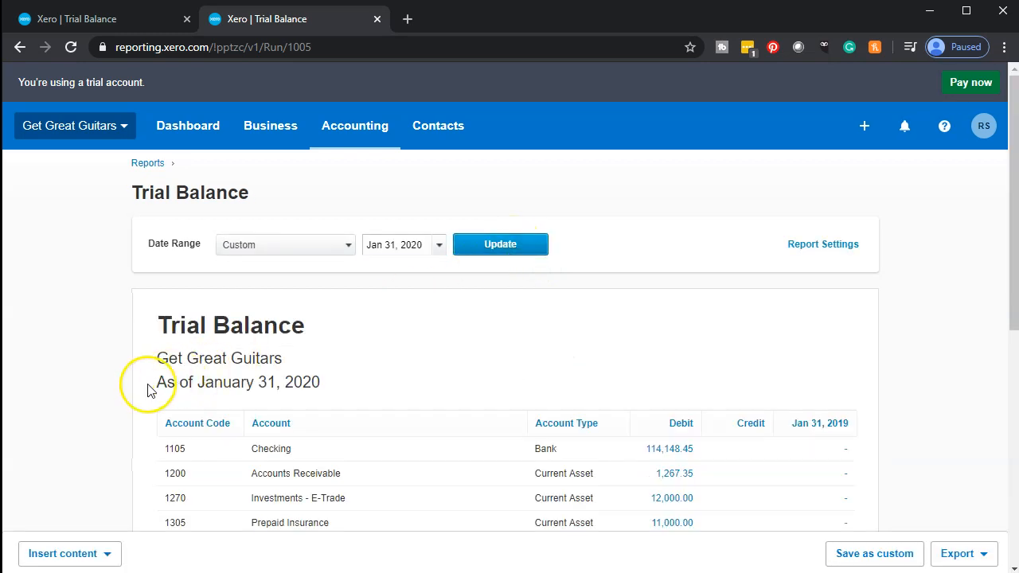
- Examine the account balances in the January 31, 2020 Trial Balance, from Checking through the expense accounts and totals
key("ctrl+plus")
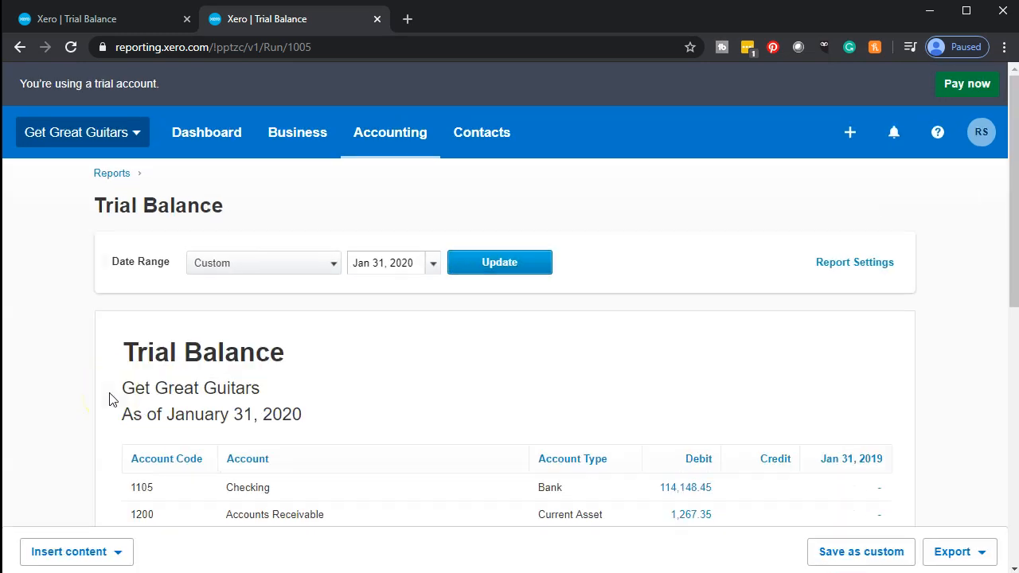
key("ctrl+plus")
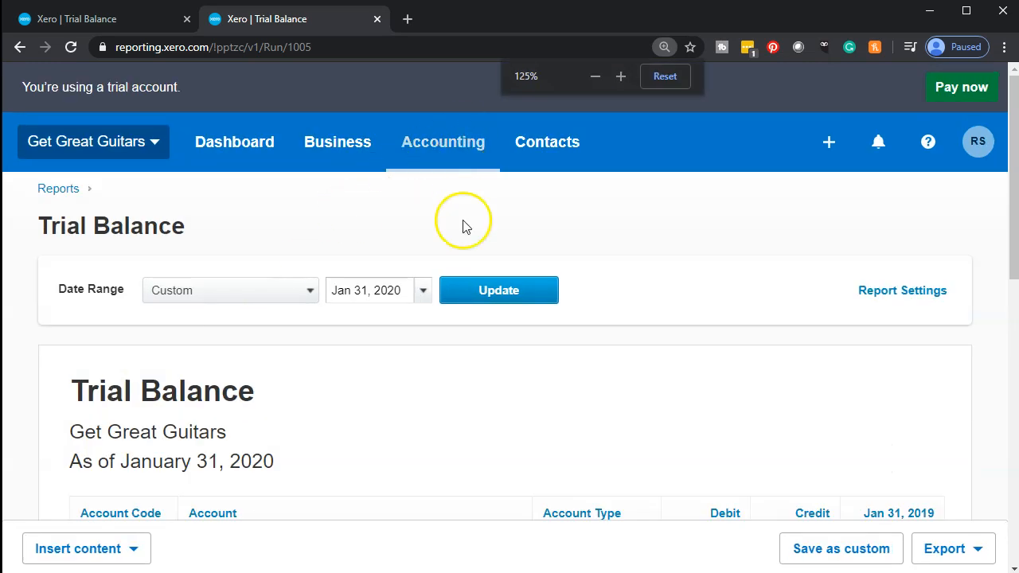
scroll(430, 284, "down", 3)
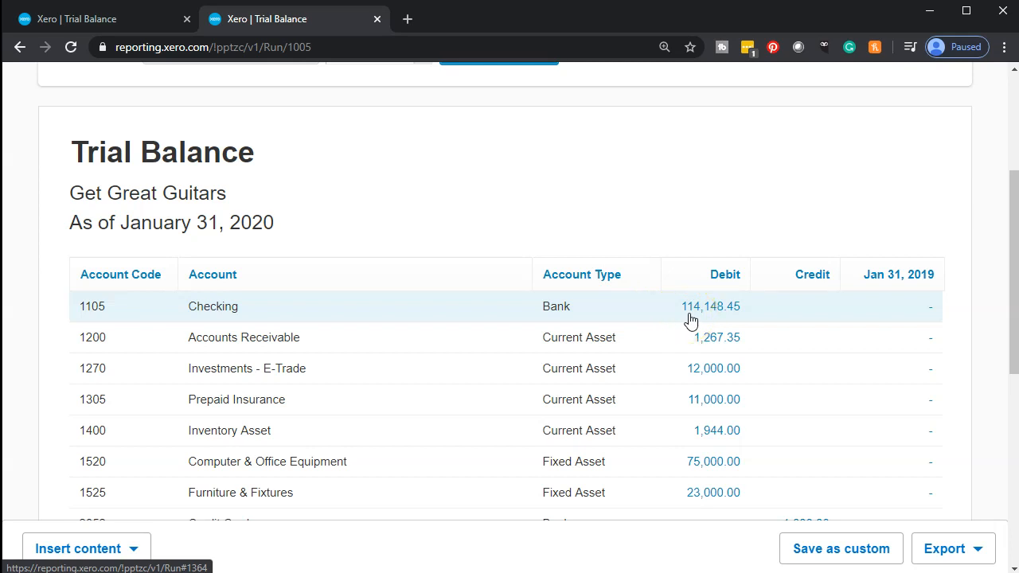
scroll(690, 320, "down", 2)
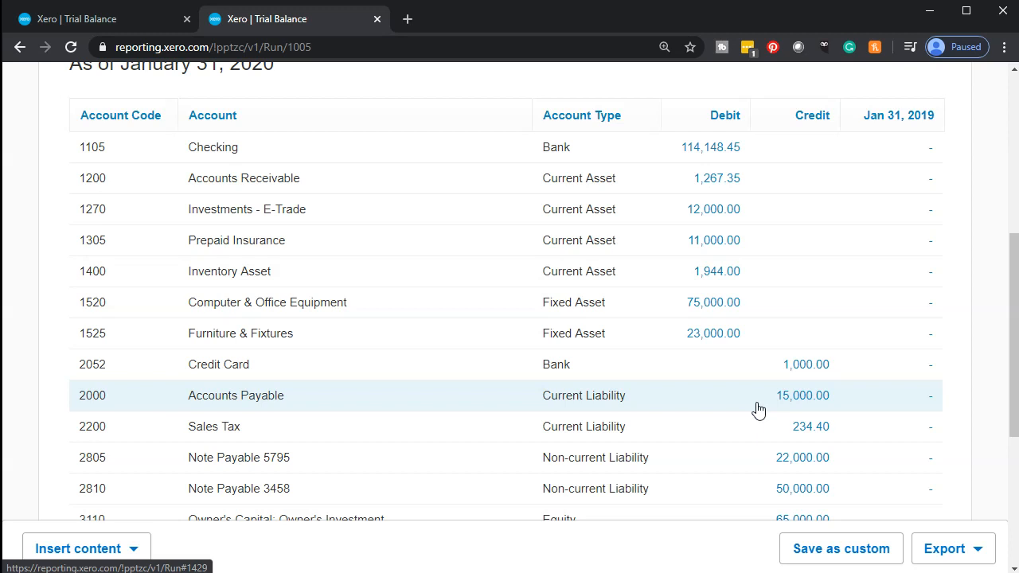
scroll(758, 410, "down", 3)
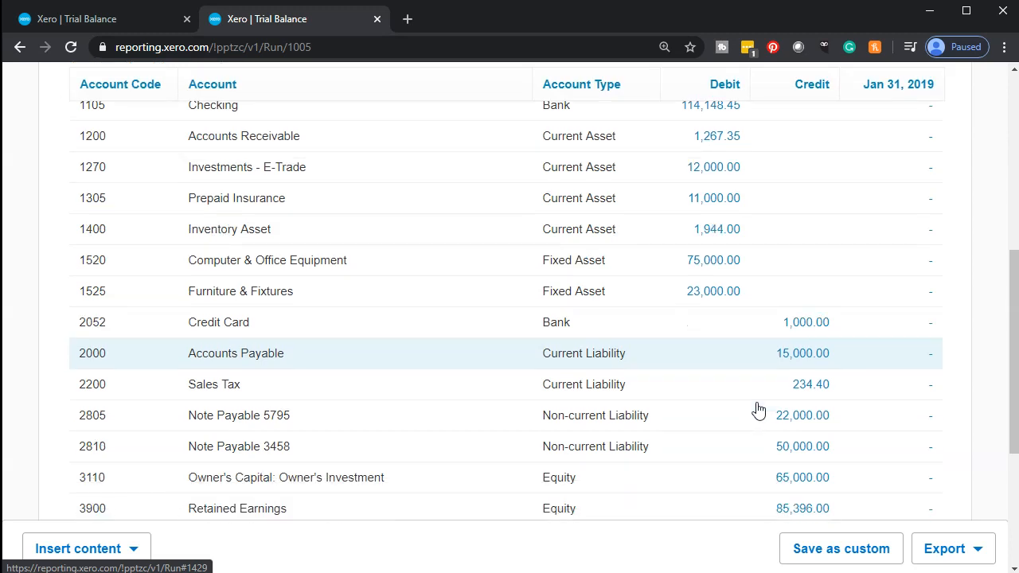
scroll(758, 411, "down", 2)
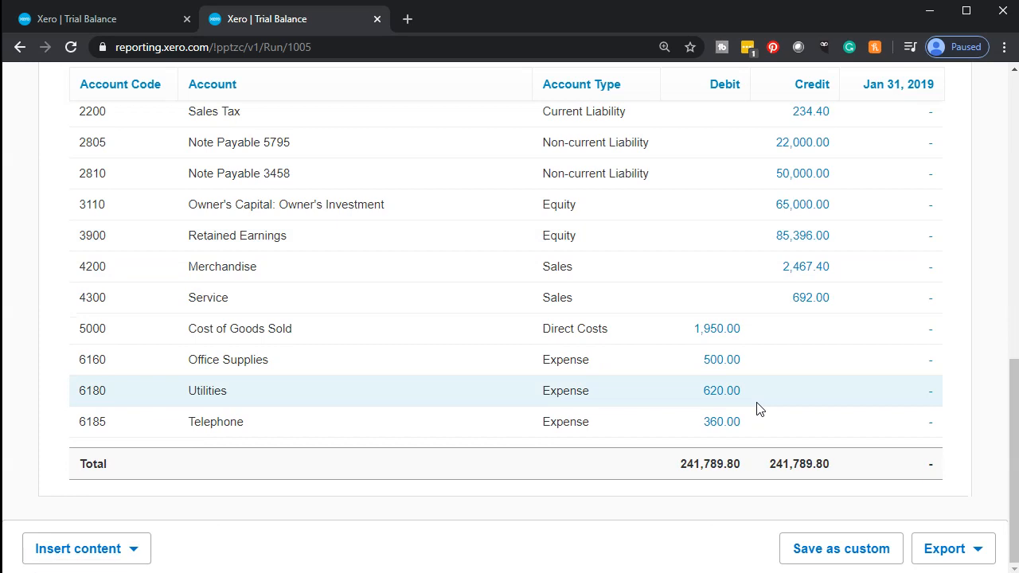
scroll(758, 410, "up", 3)
left_click(790, 329)
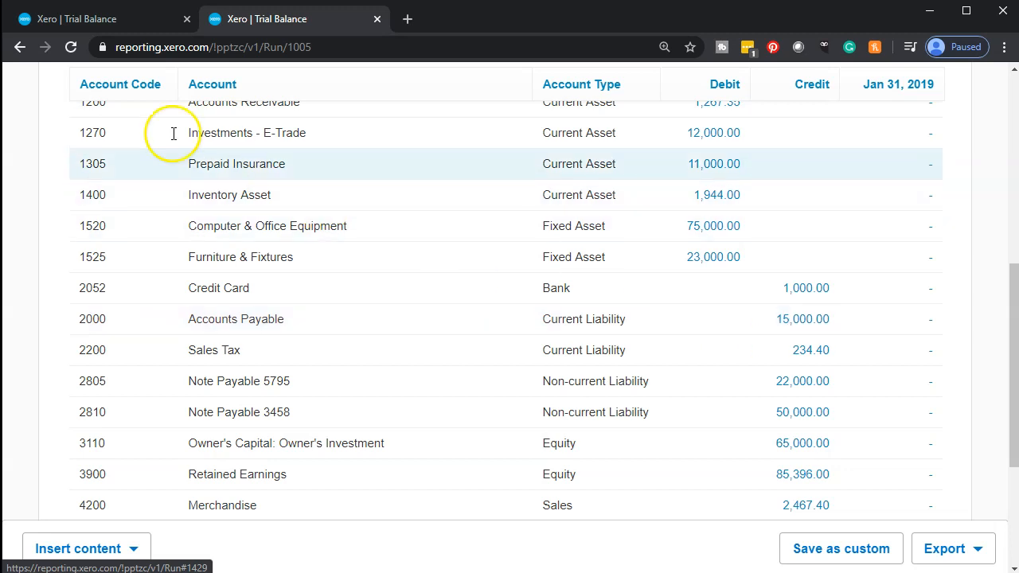
- From the dashboard in the other Xero browser tab, open the bills to pay and list those awaiting payment
left_click(116, 20)
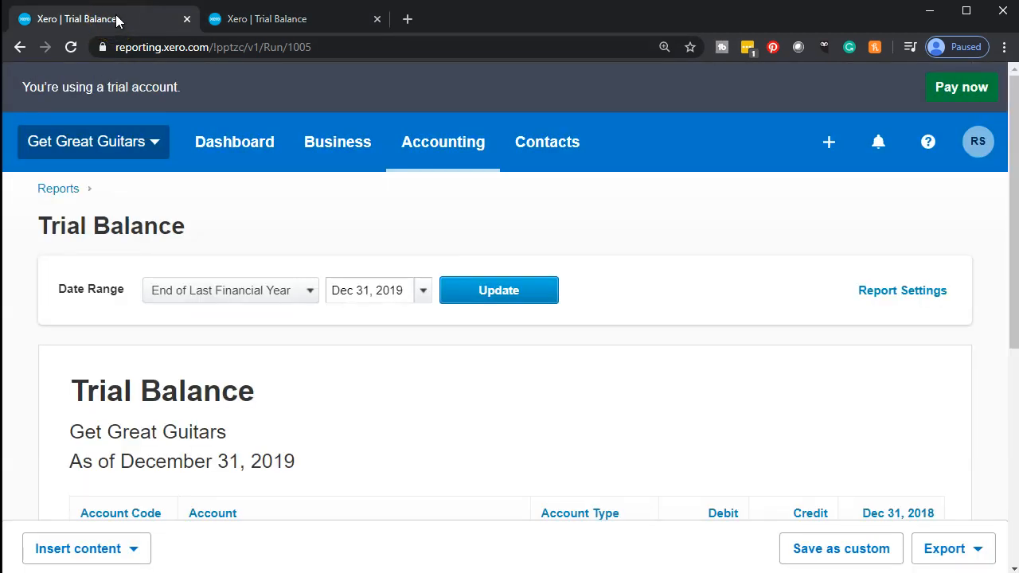
left_click(258, 152)
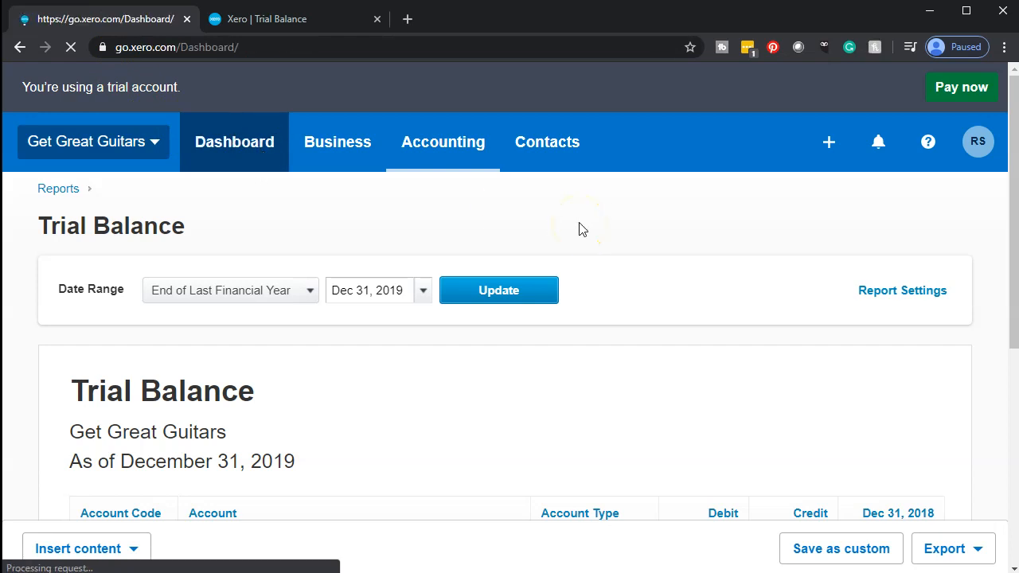
left_click(672, 337)
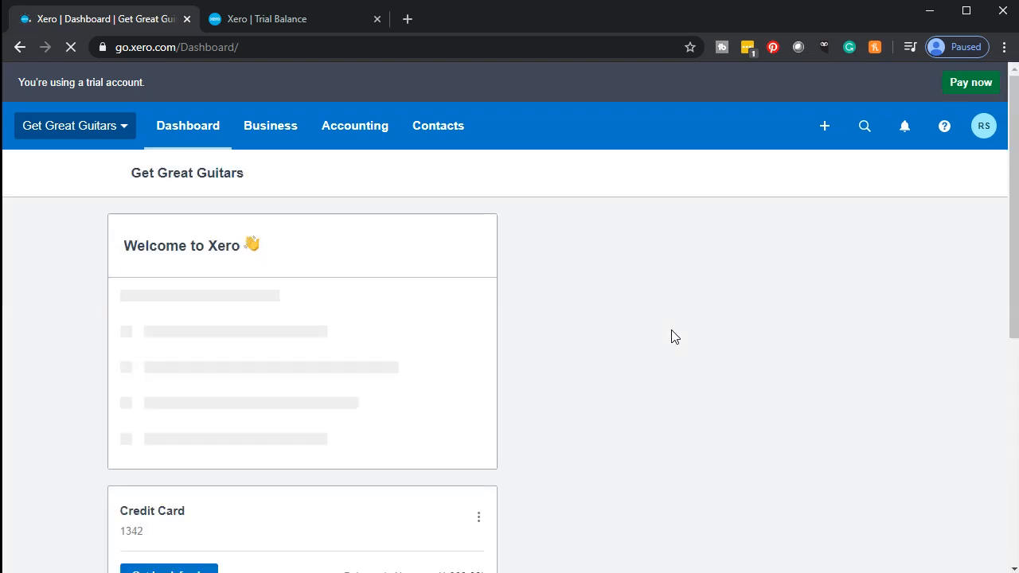
scroll(672, 338, "down", 3)
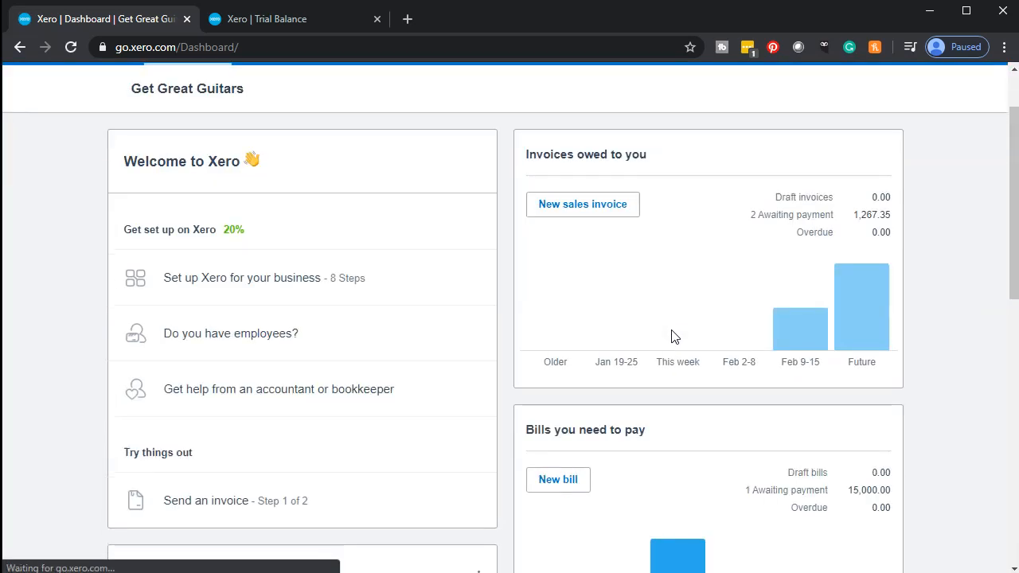
scroll(672, 338, "down", 1)
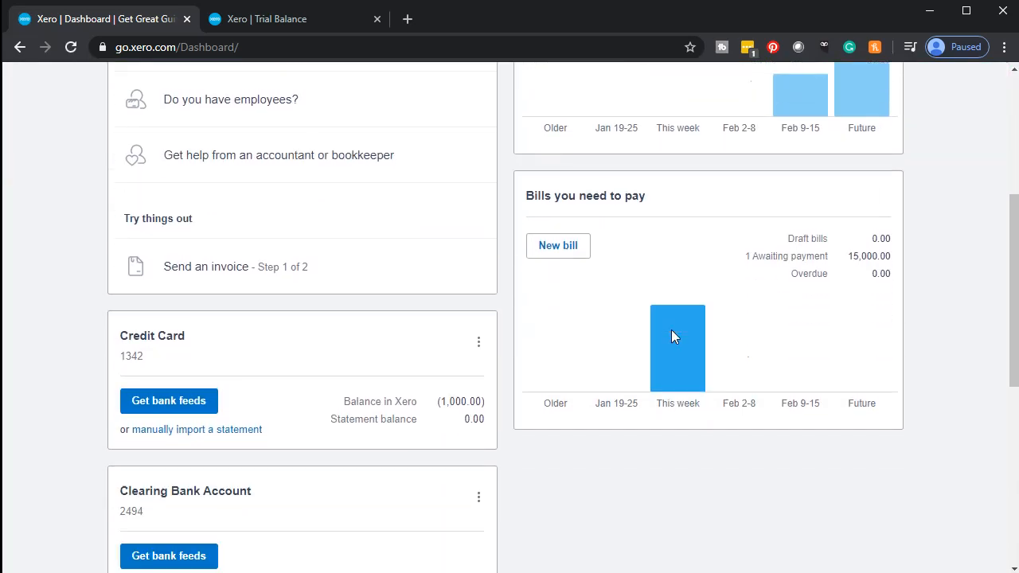
left_click(586, 198)
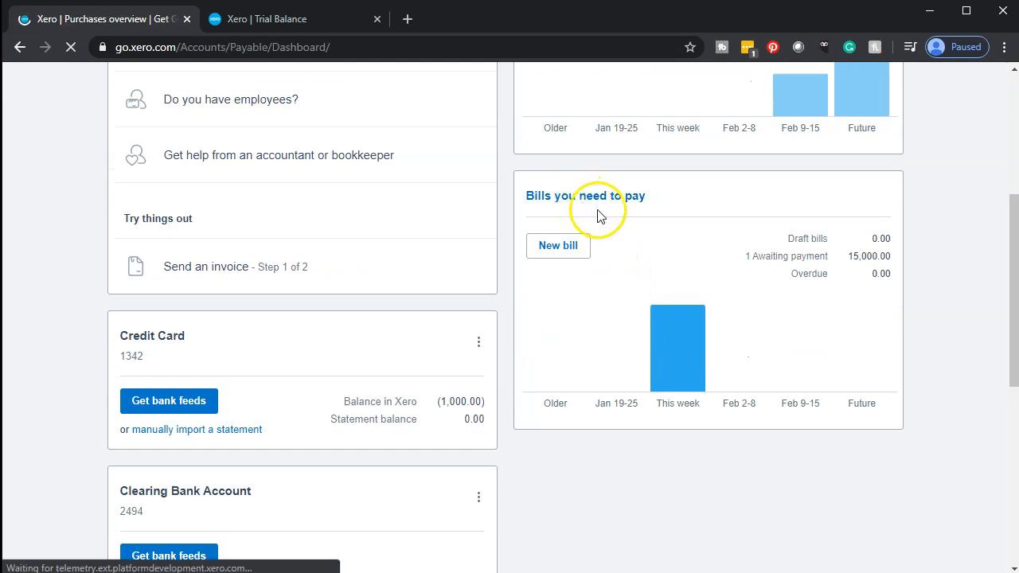
scroll(599, 215, "down", 3)
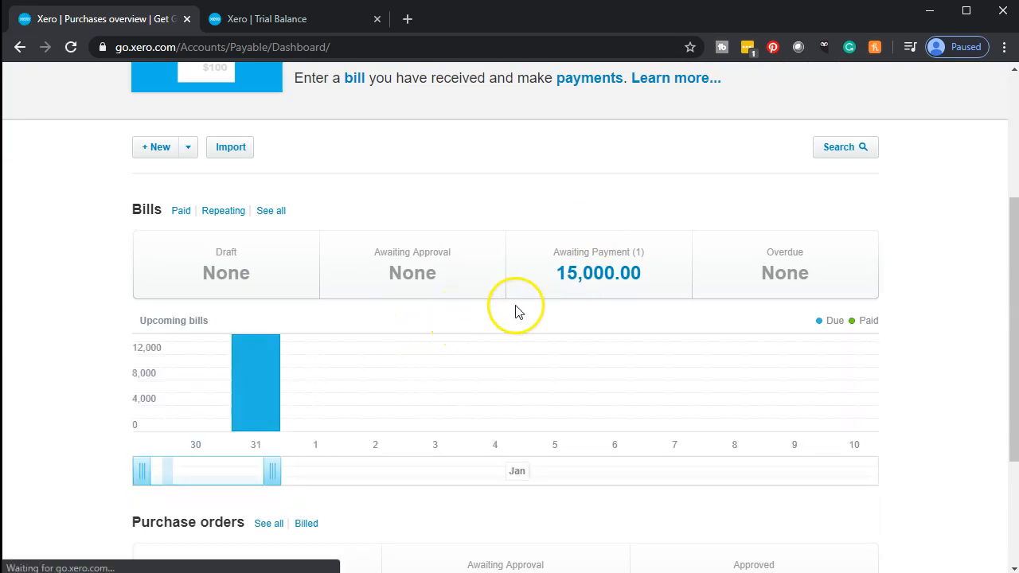
left_click(592, 293)
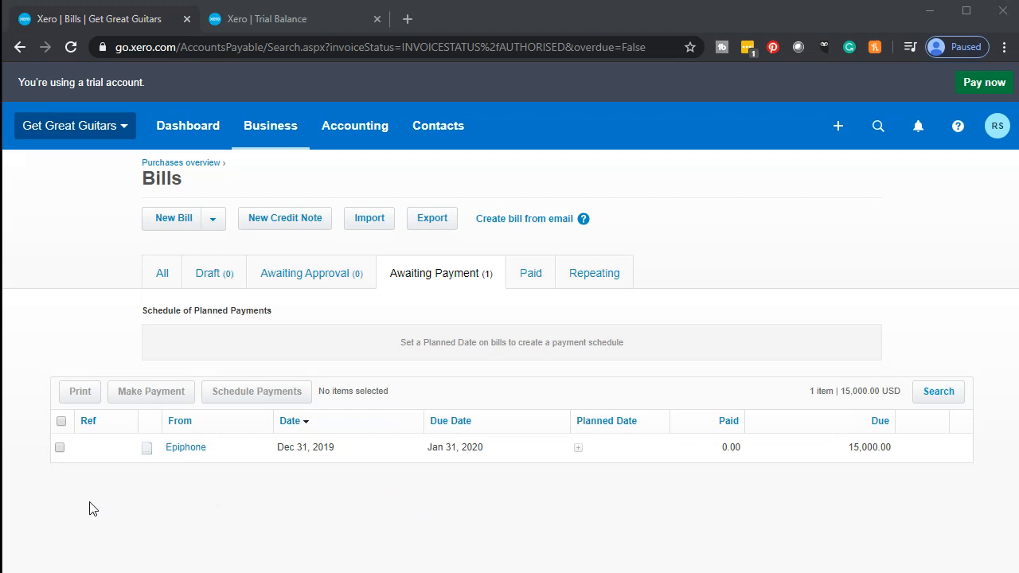
left_click(65, 442)
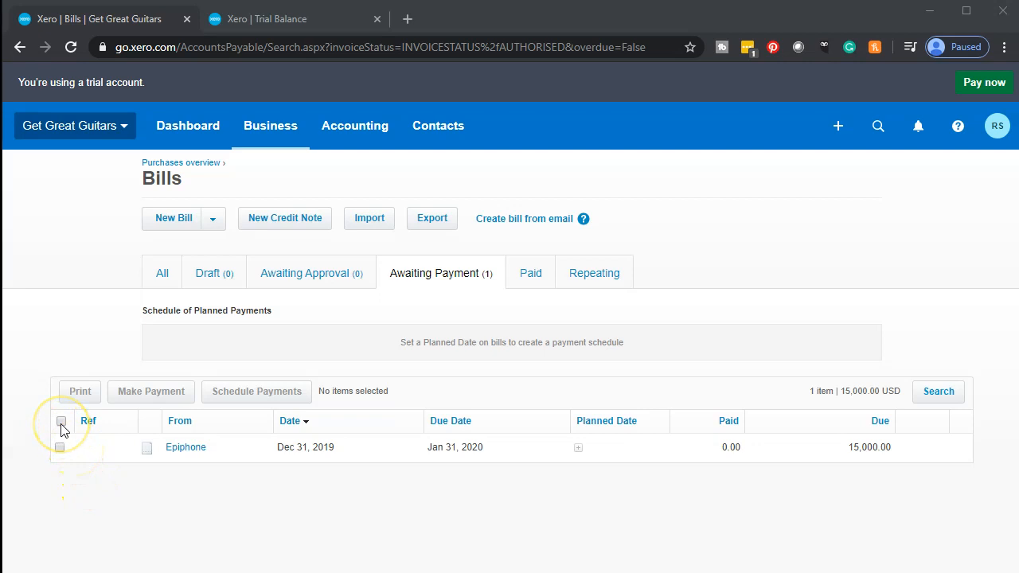
left_click(62, 422)
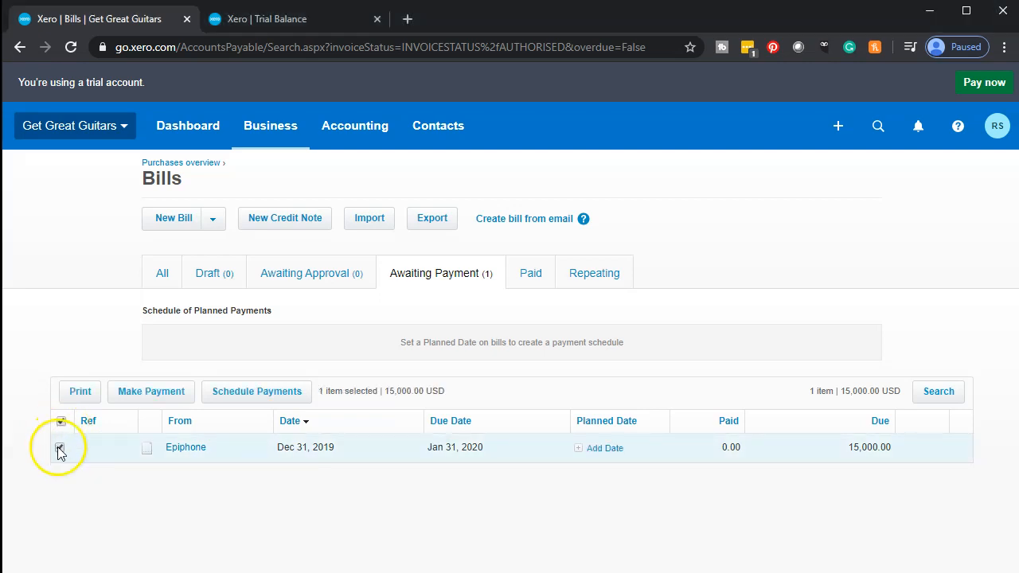
left_click(143, 392)
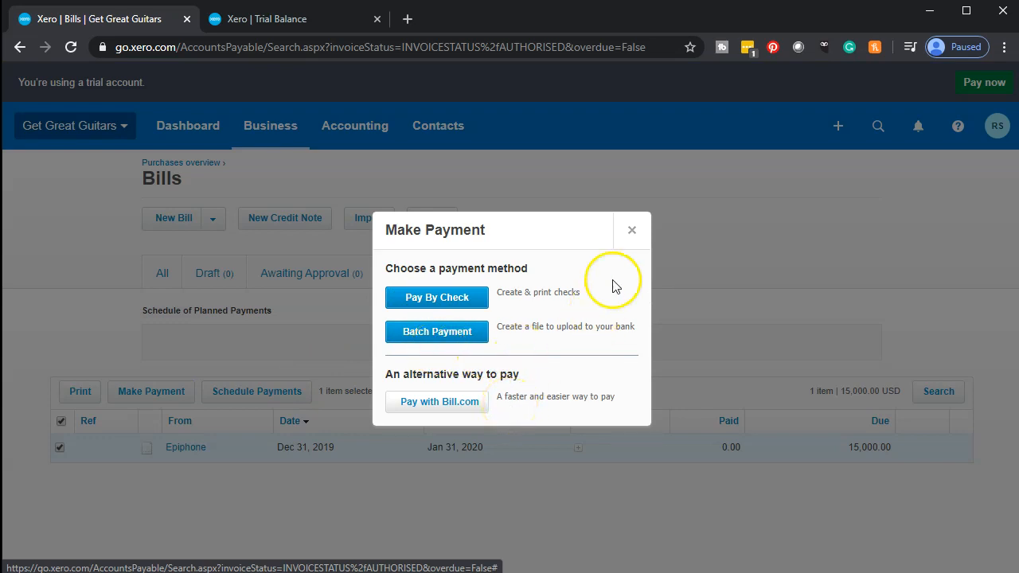
left_click(633, 232)
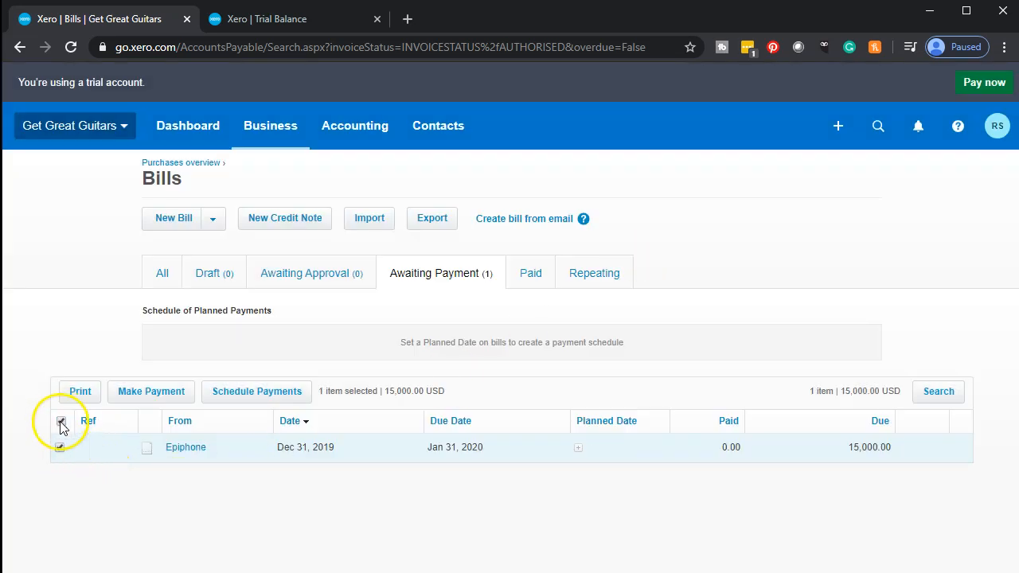
left_click(60, 420)
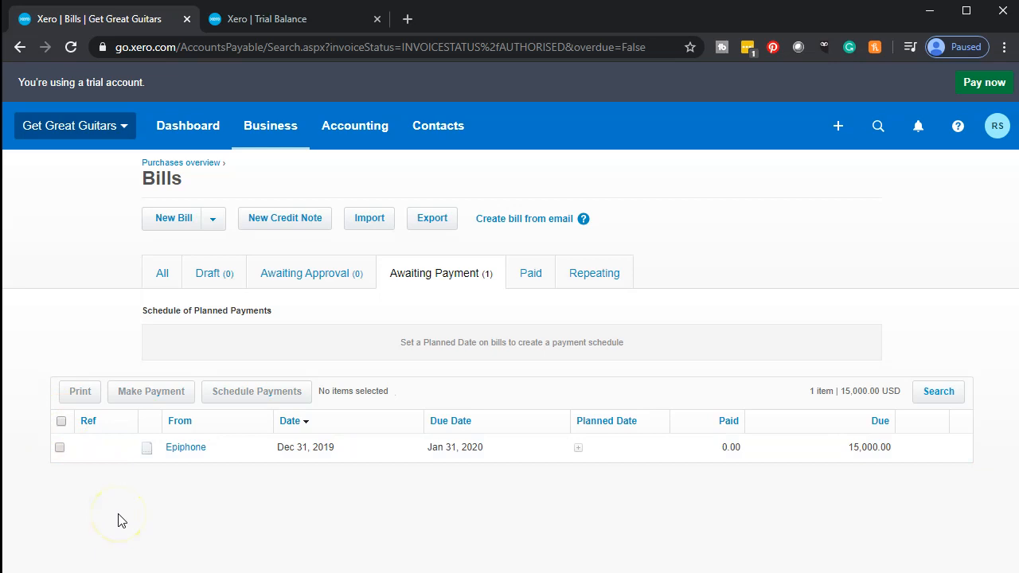
- Open the Epiphone bill and fill in its payment with date paid Jan 31, 2020 and paid from 1105 - Checking
left_click(446, 458)
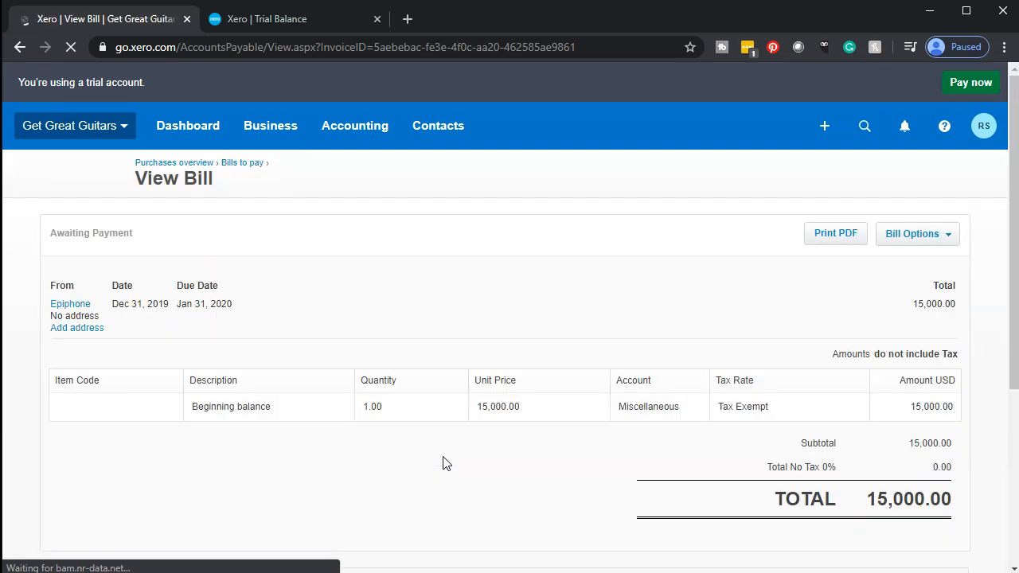
scroll(445, 462, "down", 4)
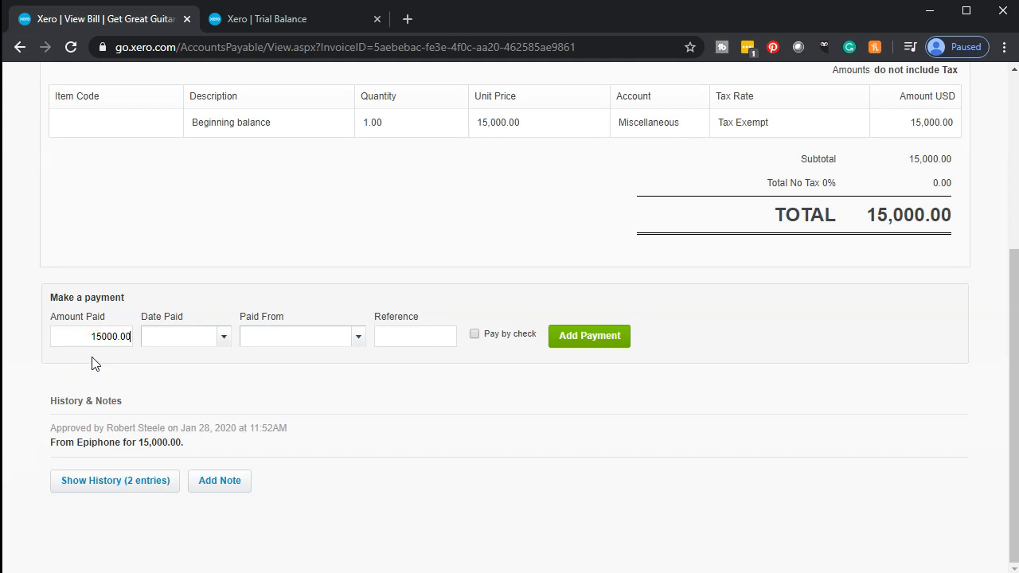
left_click(121, 360)
left_click(223, 343)
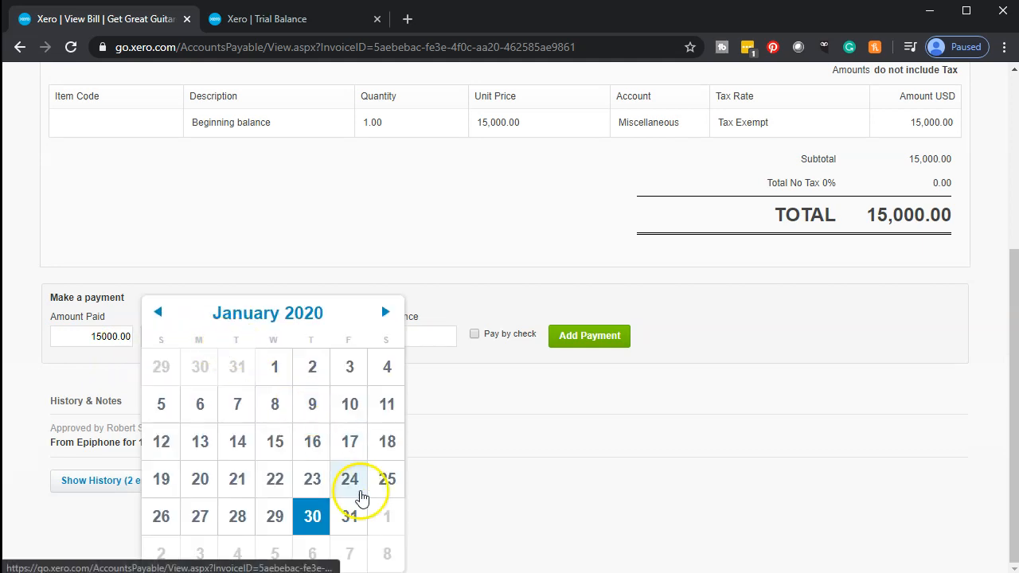
left_click(350, 518)
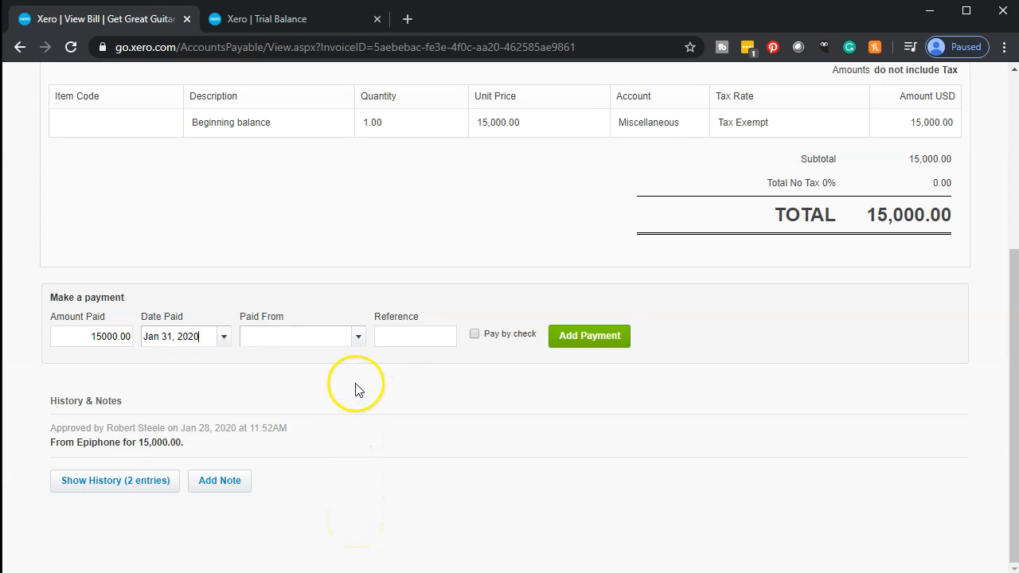
left_click(359, 337)
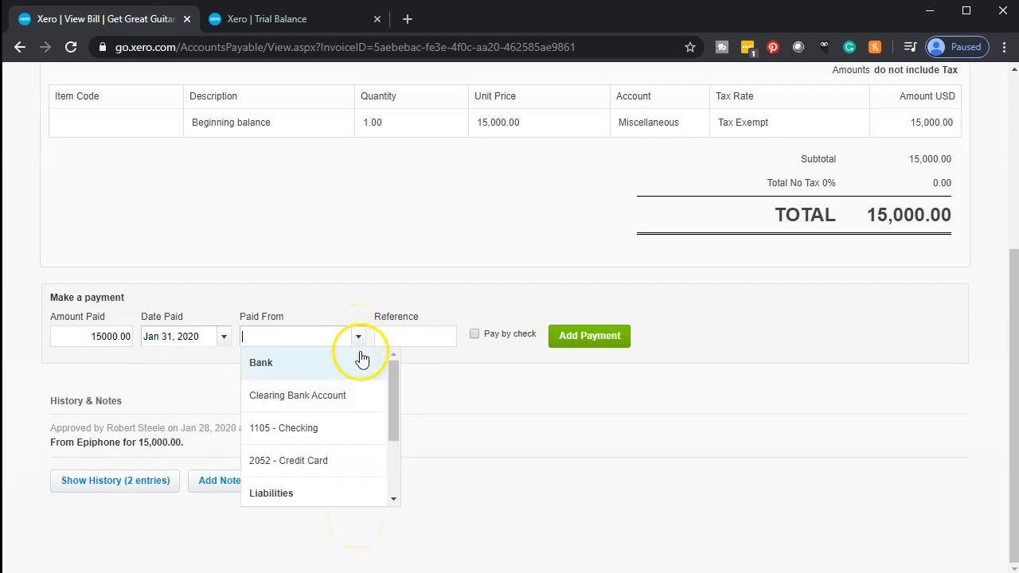
left_click(351, 430)
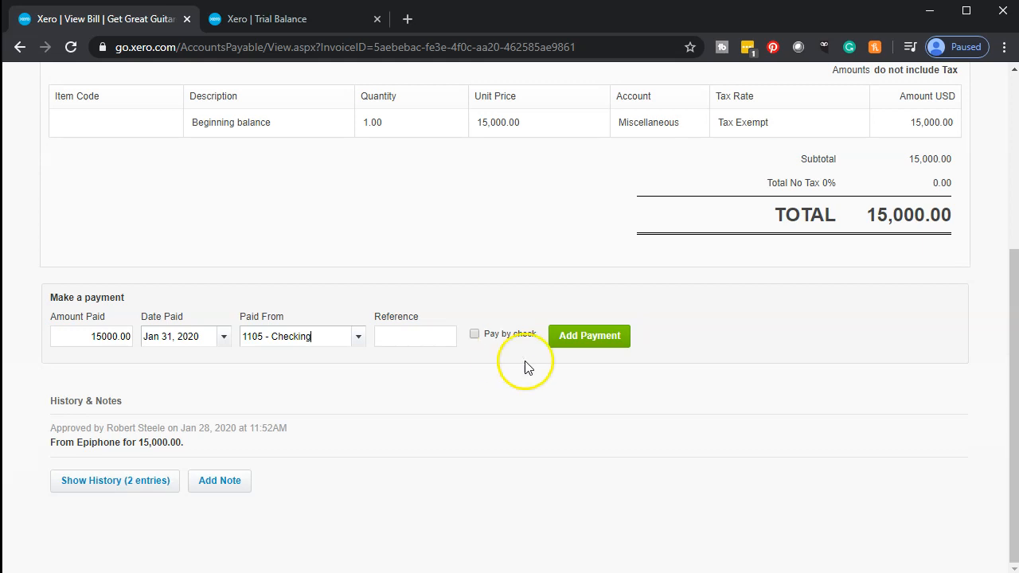
left_click(609, 337)
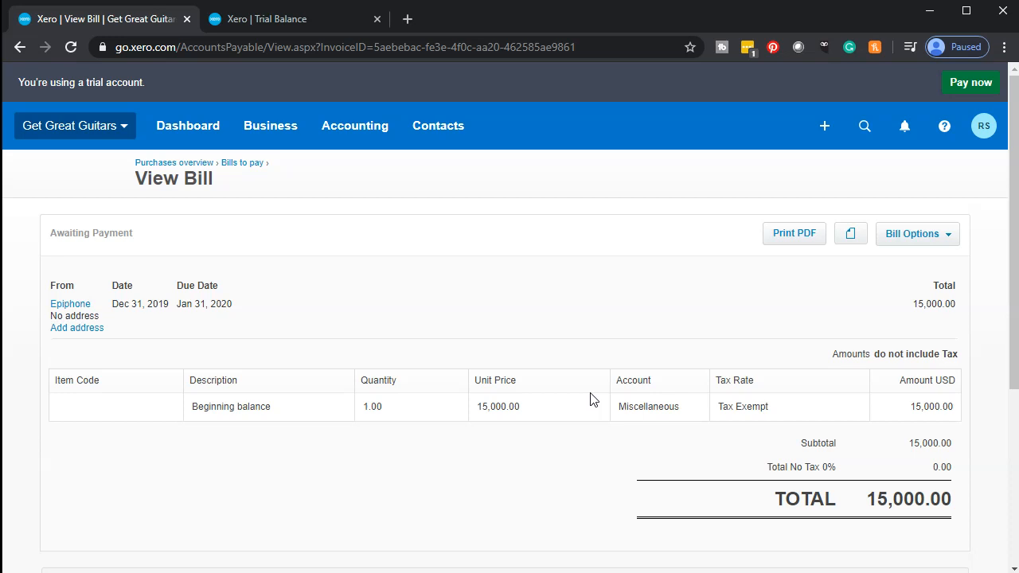
- Show the Epiphone bill's history and review its change entries
scroll(590, 399, "down", 3)
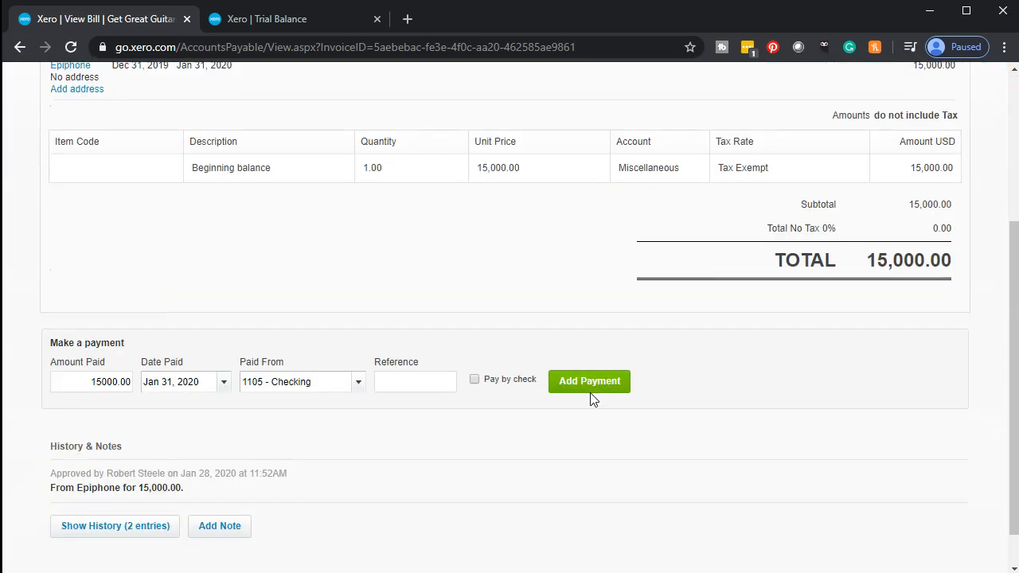
left_click(121, 540)
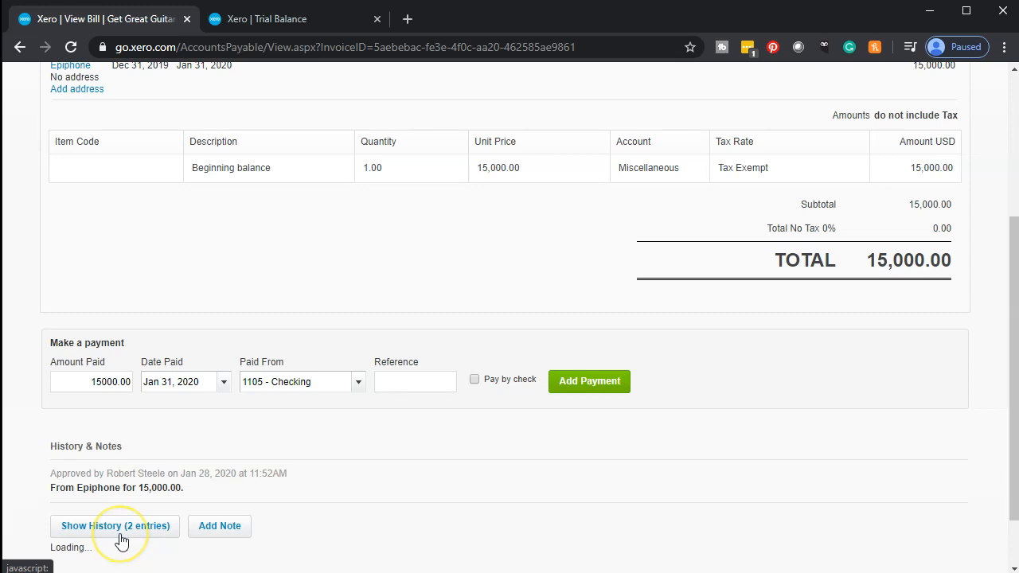
scroll(119, 505, "down", 1)
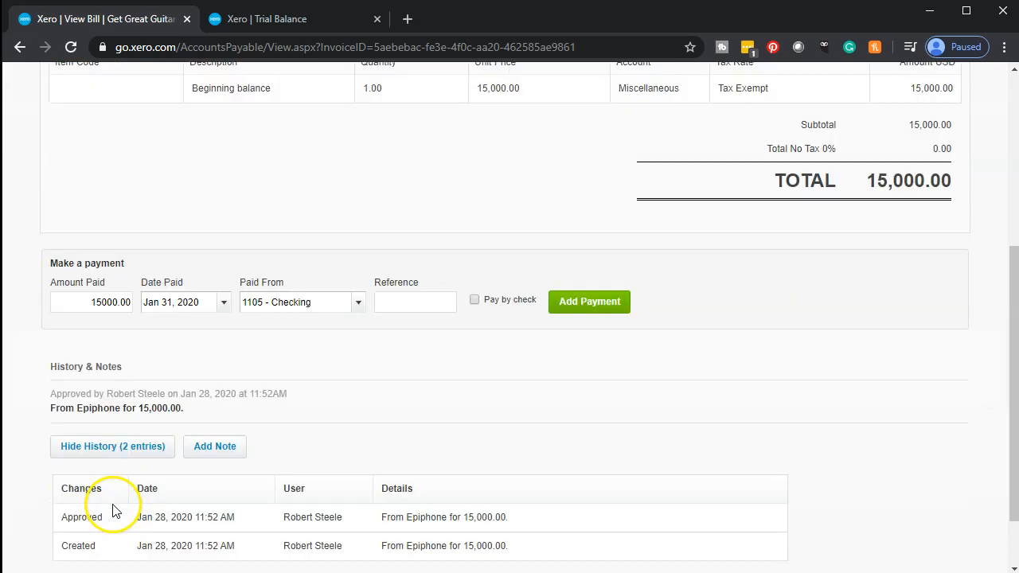
scroll(95, 494, "down", 1)
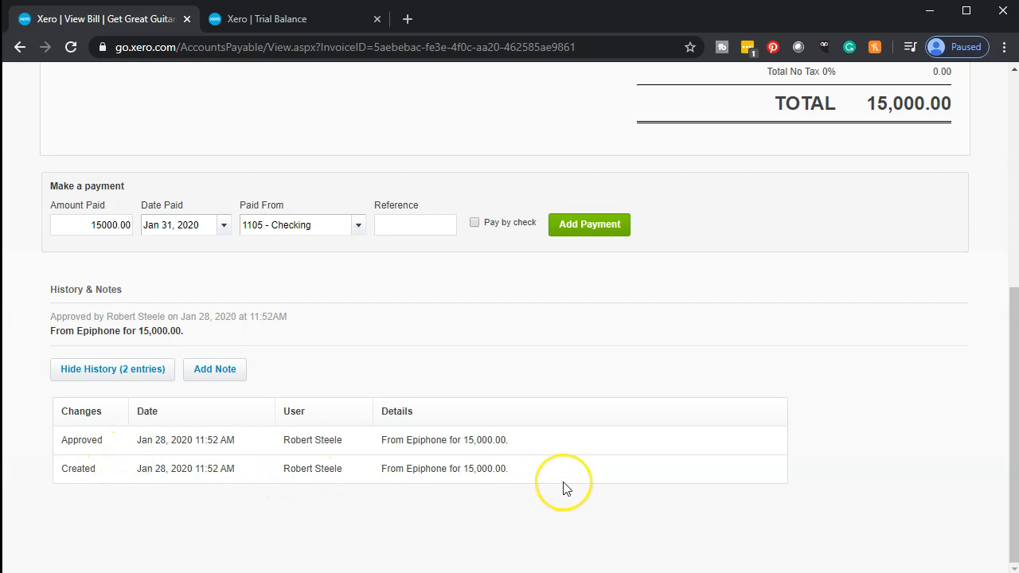
- Record the 15,000.00 payment on the Epiphone bill, dated Jan 31, 2020 and paid from 1105 - Checking
scroll(563, 488, "up", 2)
left_click(582, 385)
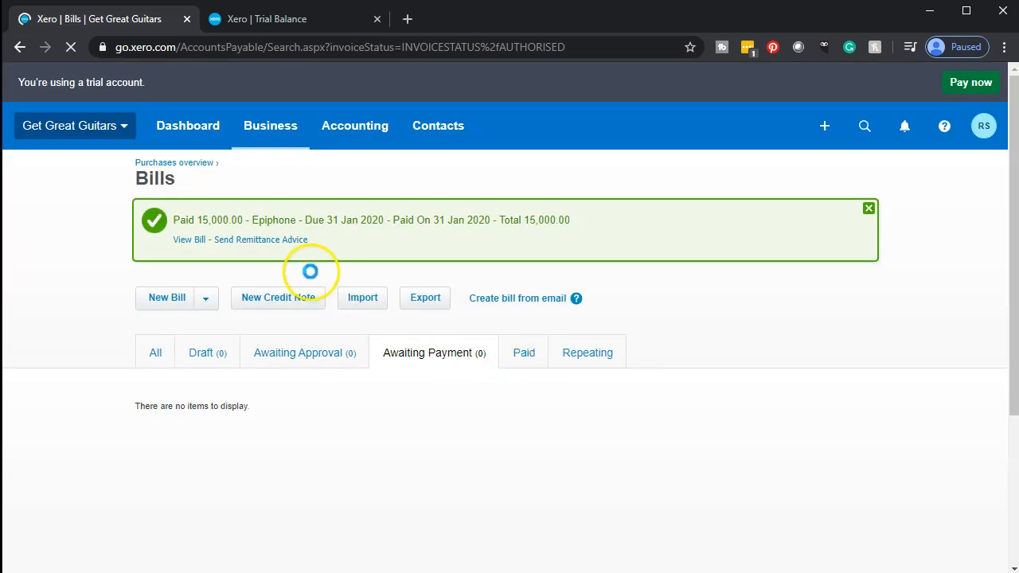
- Switch to the Trial Balance browser tab, refresh the report as of Jan 31, 2020, and review its account balances
left_click(300, 24)
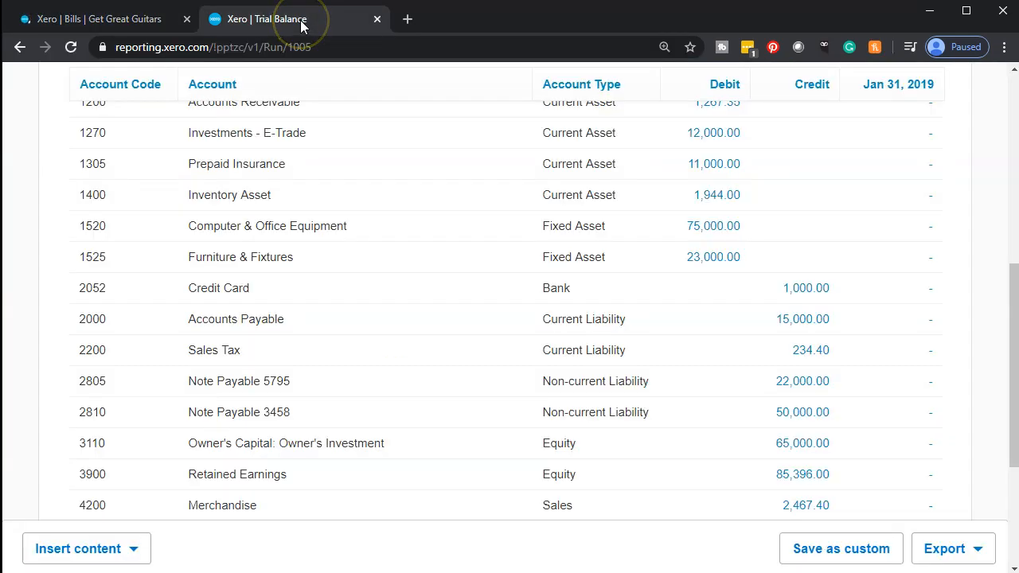
scroll(295, 314, "up", 5)
left_click(506, 141)
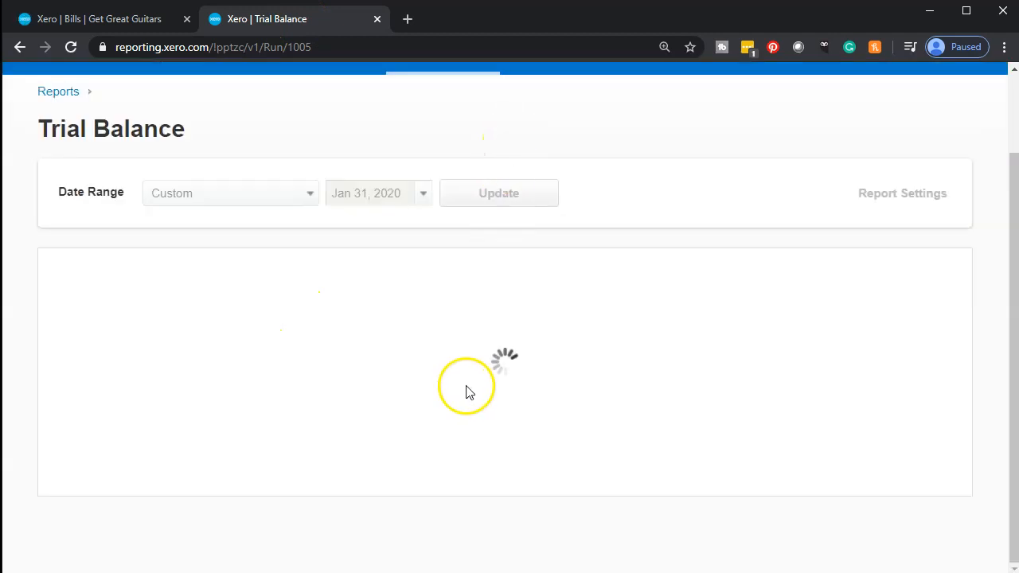
scroll(468, 391, "down", 2)
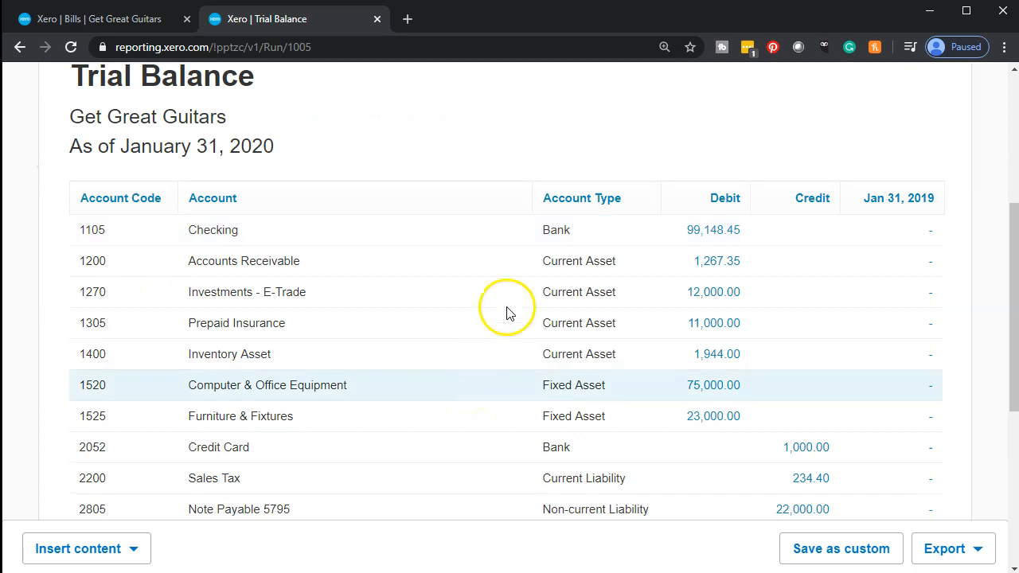
- Drill down from the Checking balance to its January transactions and inspect the Jan 31, 2020 Epiphone payment
left_click(700, 231)
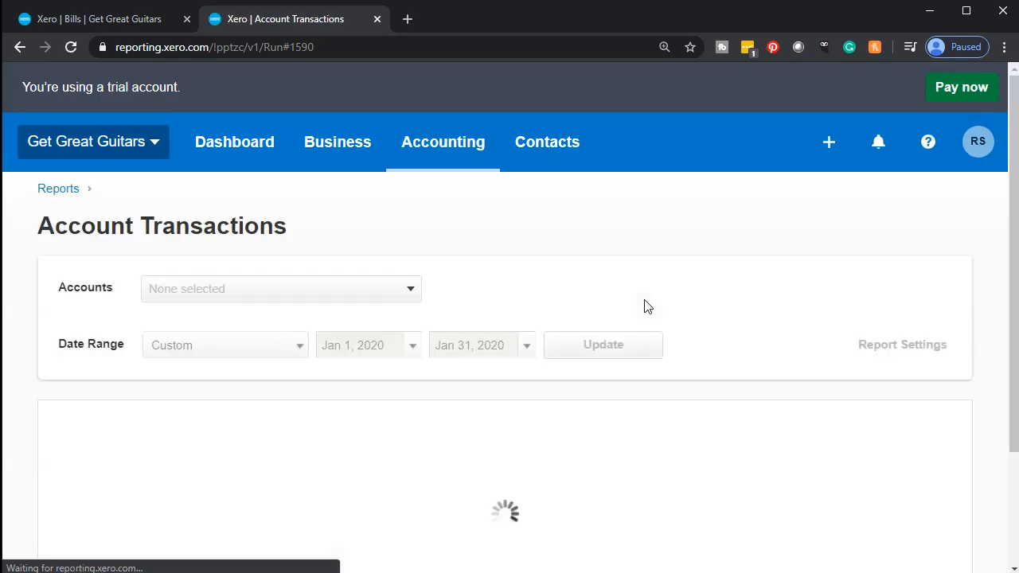
scroll(648, 308, "down", 1)
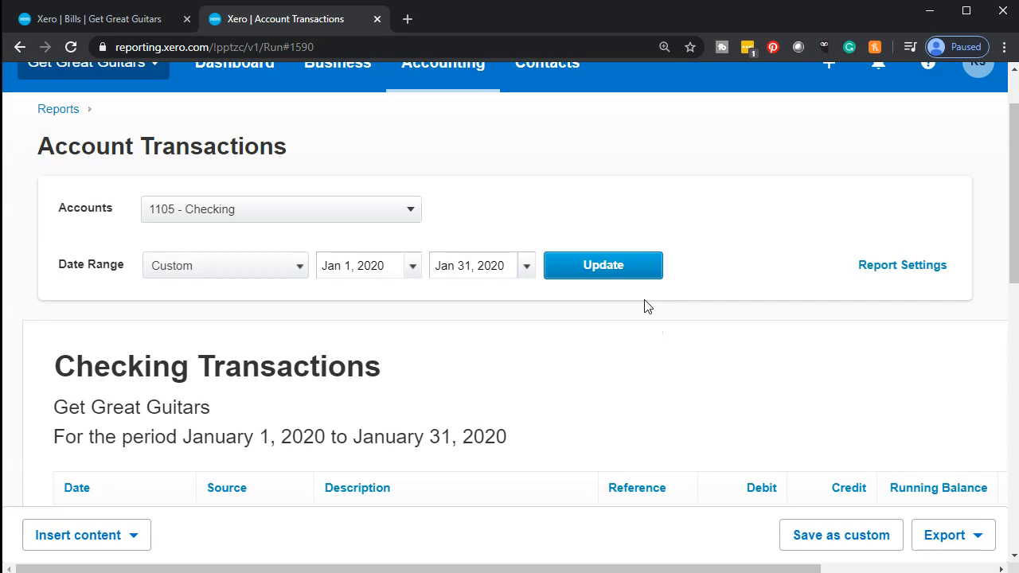
scroll(644, 306, "down", 8)
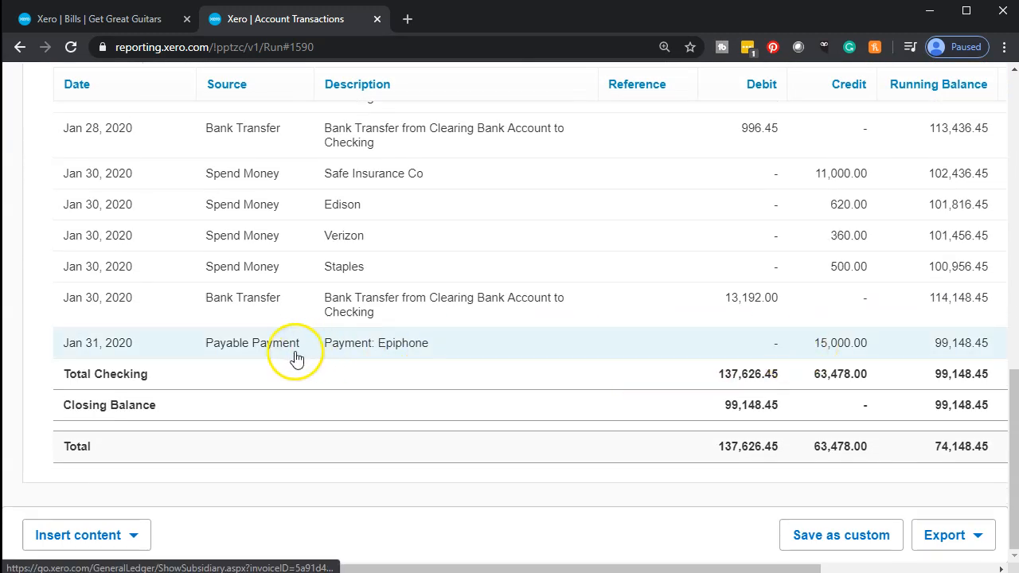
left_click(852, 355)
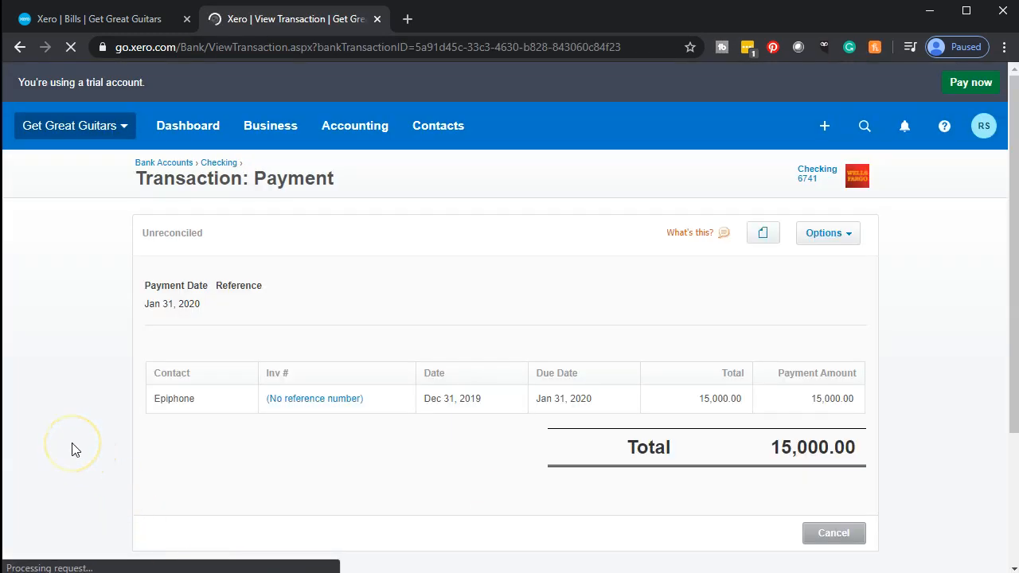
scroll(71, 450, "down", 3)
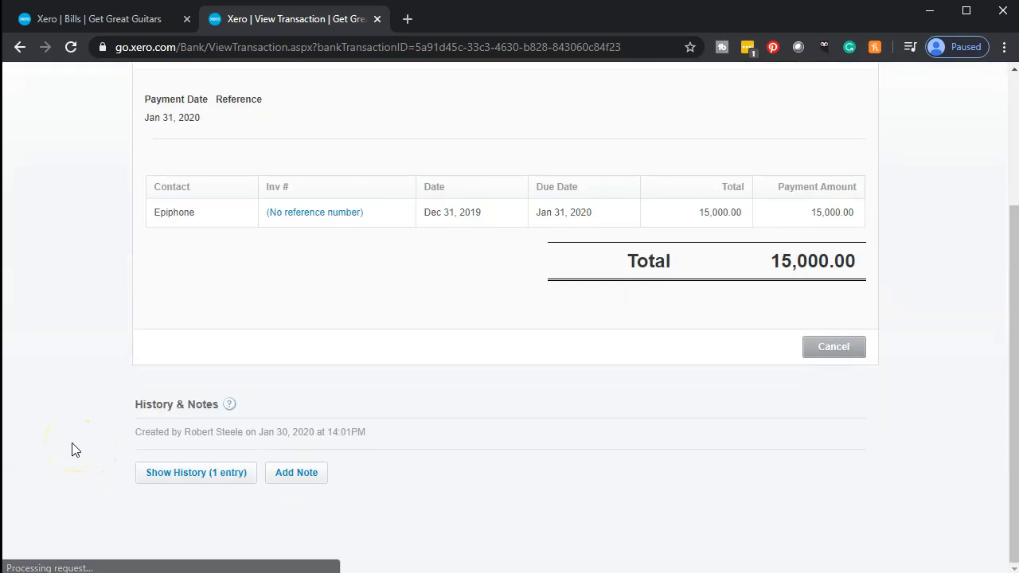
scroll(72, 452, "up", 2)
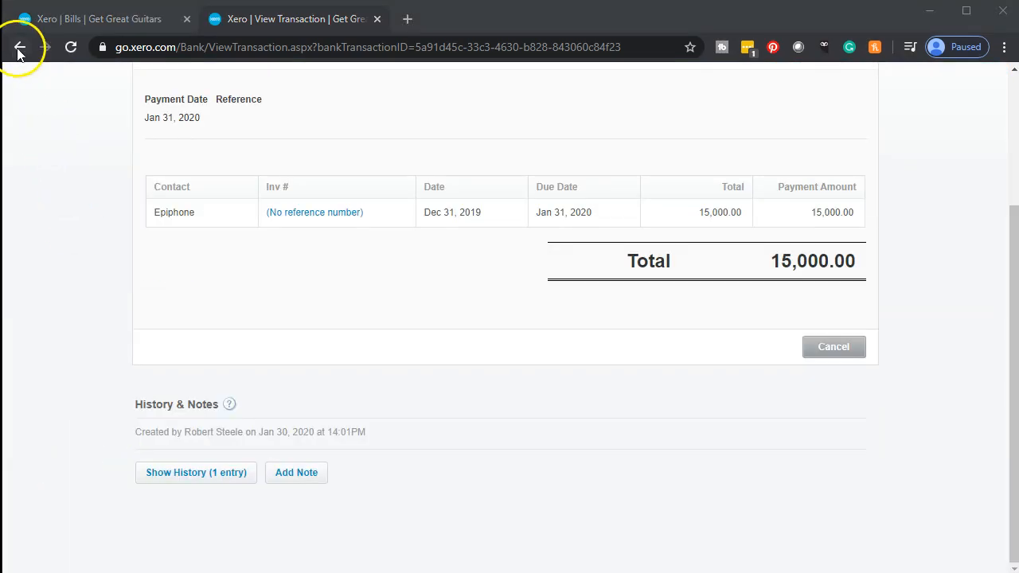
- Return from the payment transaction to the Trial Balance and review the asset and liability accounts
left_click(19, 49)
scroll(72, 217, "up", 3)
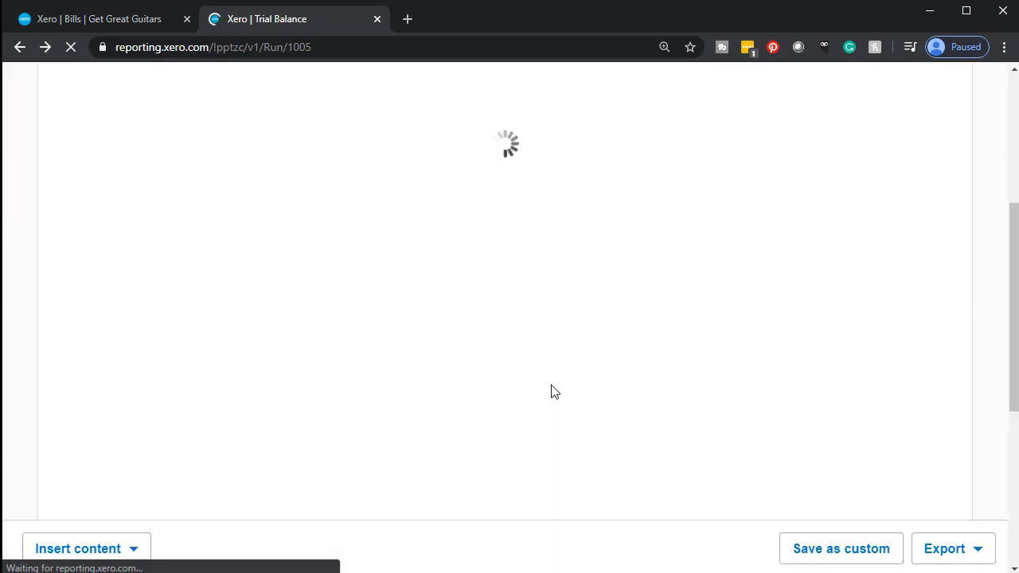
scroll(551, 385, "up", 3)
scroll(551, 385, "down", 4)
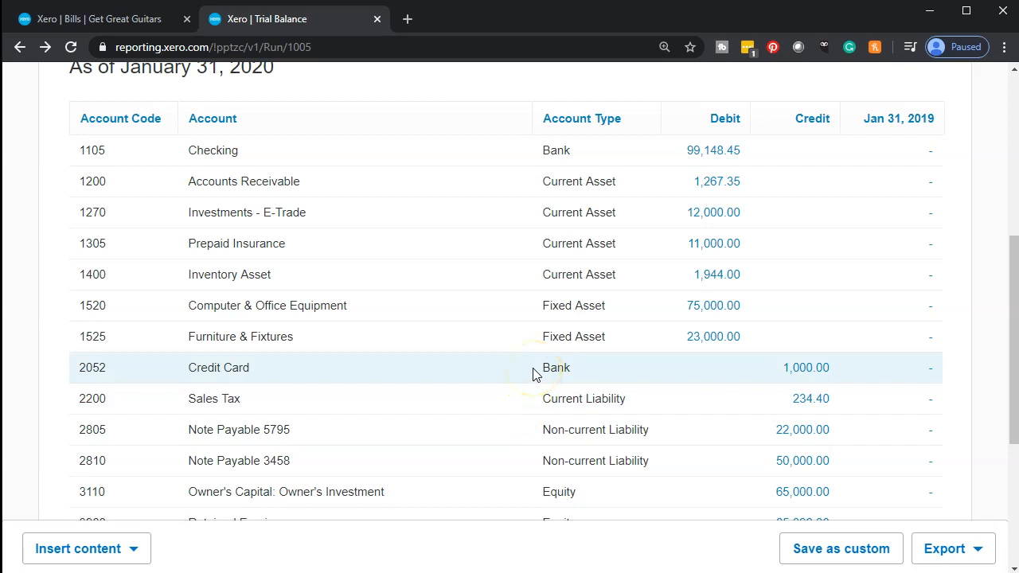
- In the Bills browser tab, go back to the dashboard and open the purchases overview for bills to pay
left_click(137, 22)
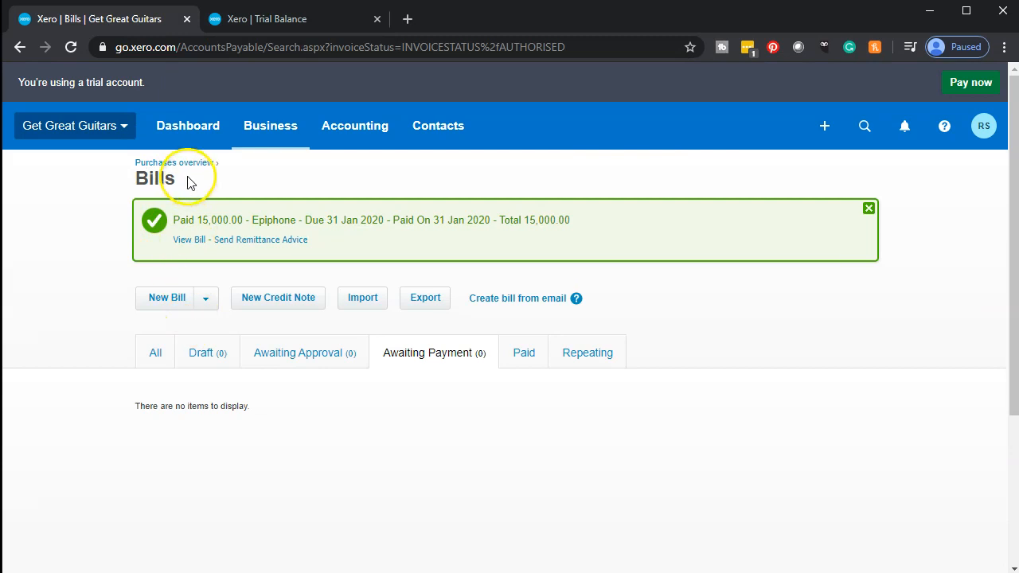
left_click(188, 137)
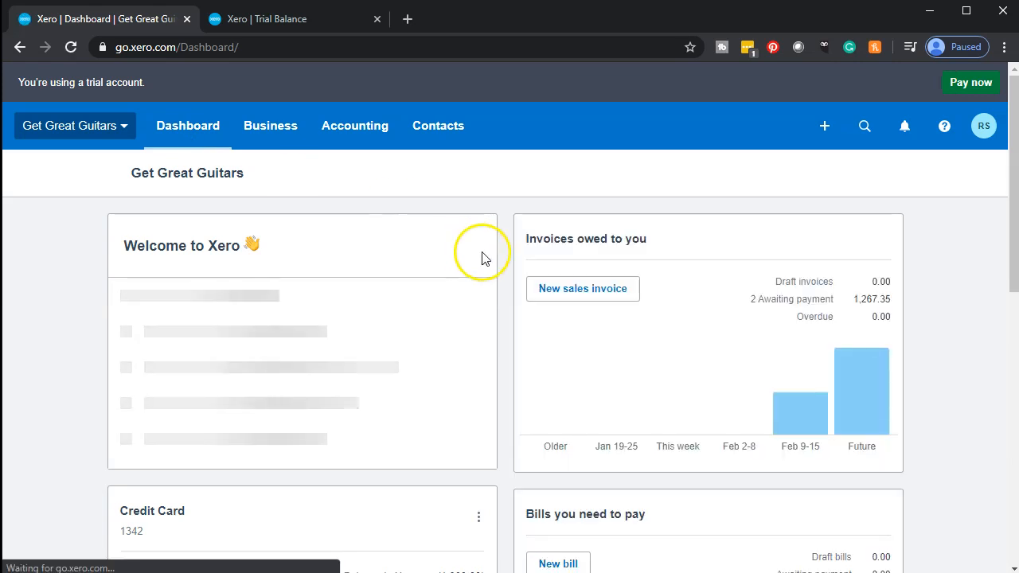
scroll(483, 259, "down", 5)
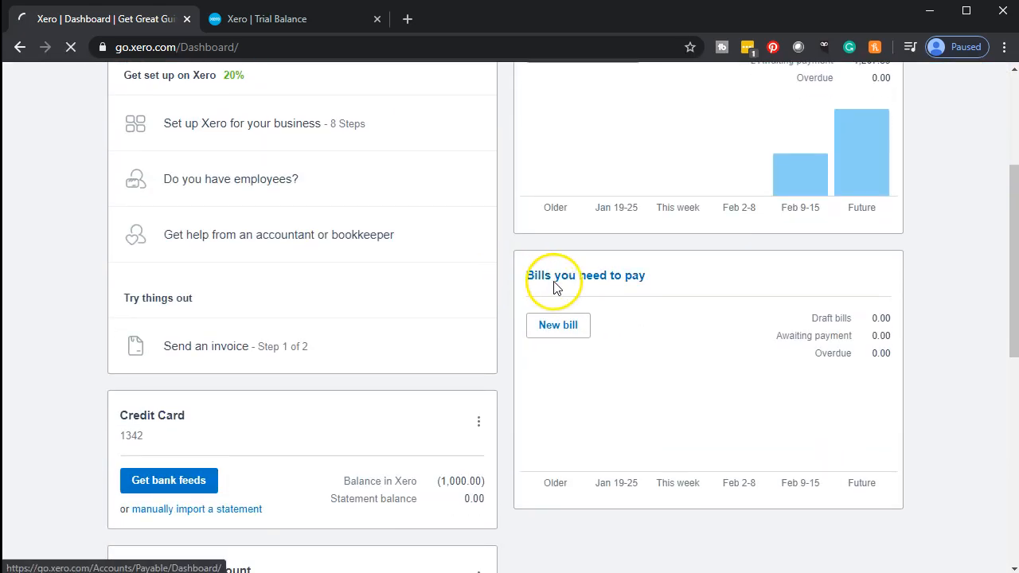
left_click(554, 288)
scroll(553, 289, "down", 3)
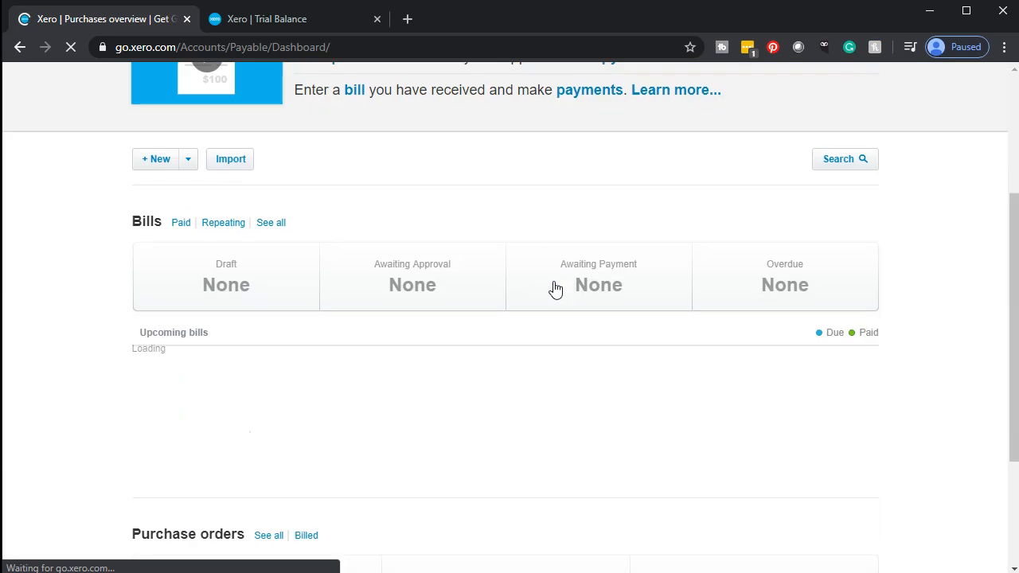
left_click(820, 296)
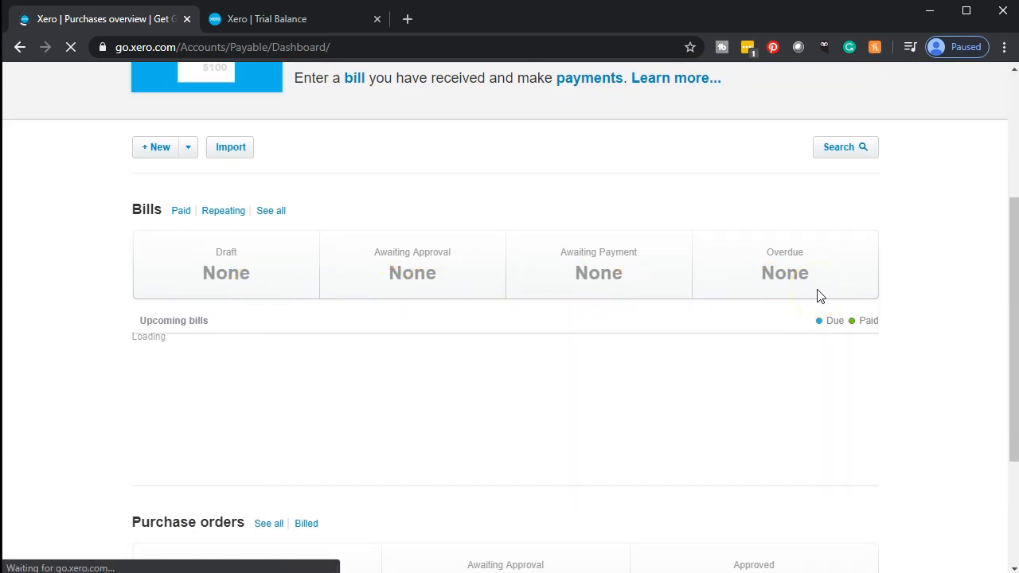
- List all bills and narrow the list to the paid ones
left_click(272, 211)
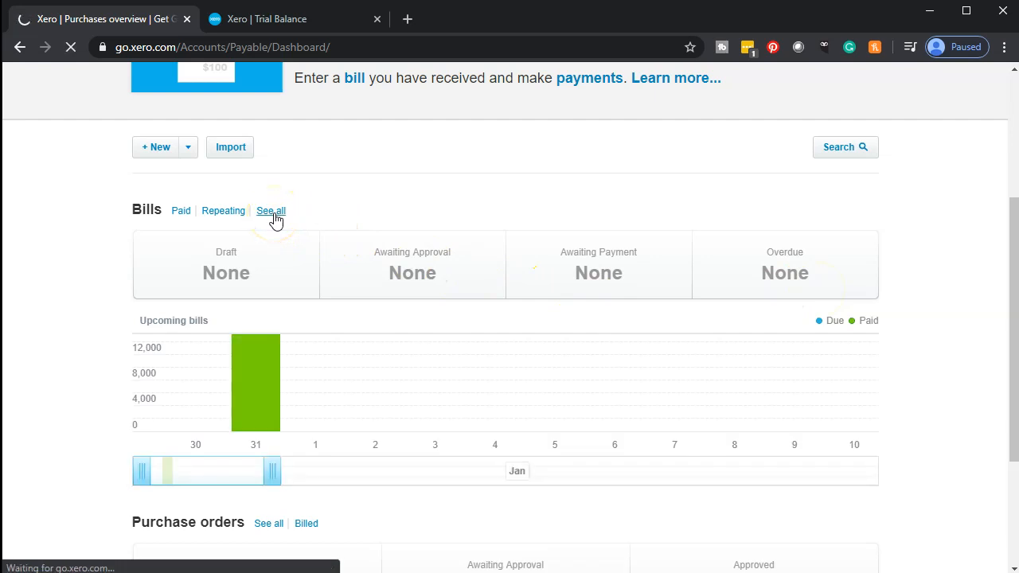
scroll(275, 221, "down", 1)
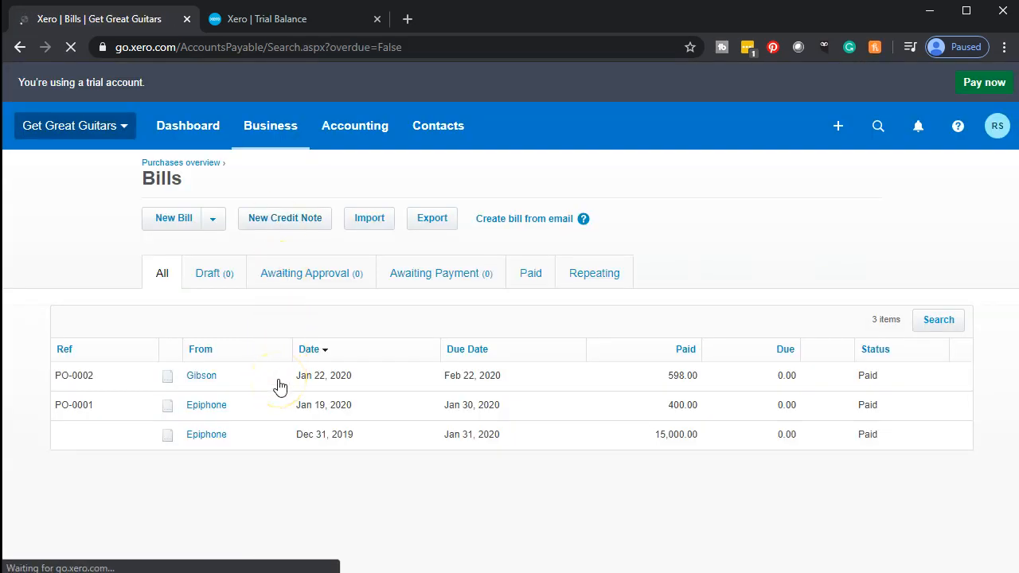
left_click(532, 274)
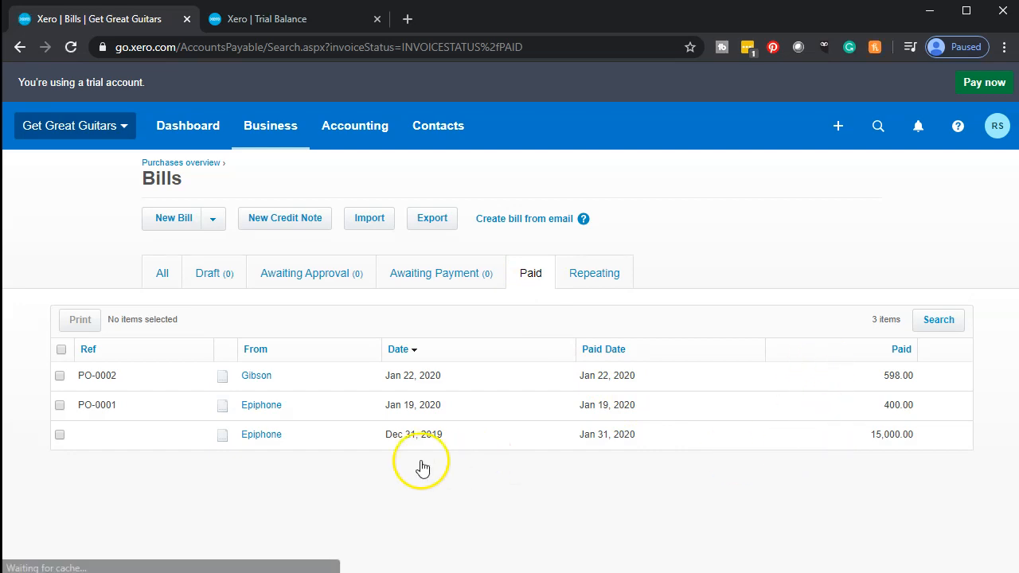
- Open all contacts, enlarge the page to 125%, and list only the suppliers
left_click(439, 129)
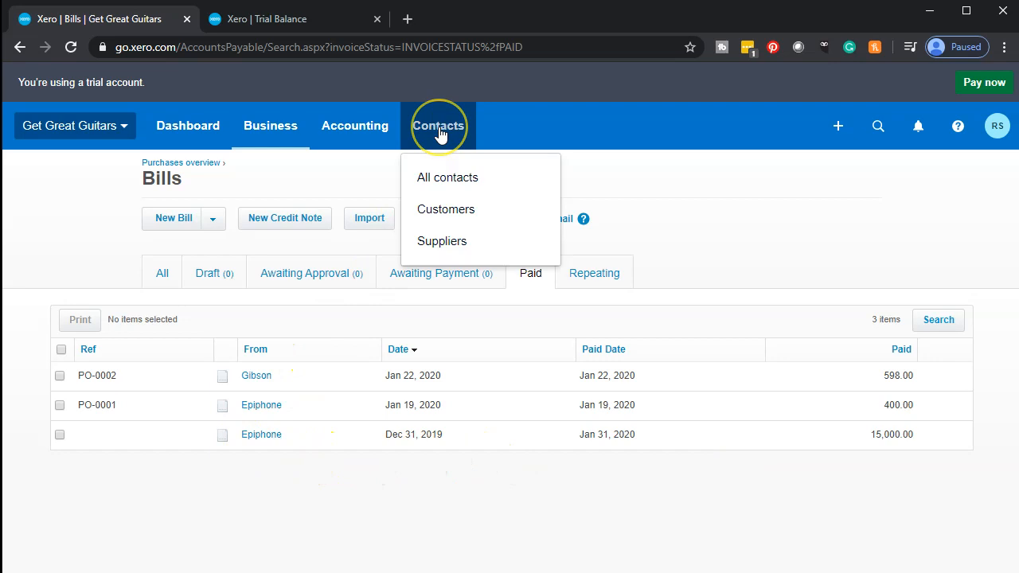
left_click(453, 178)
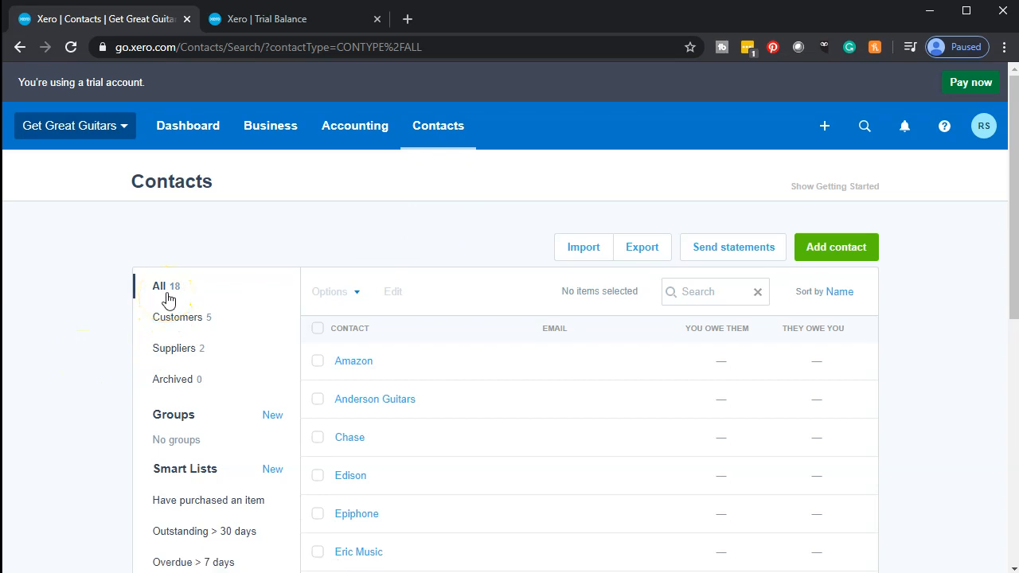
left_click(90, 398)
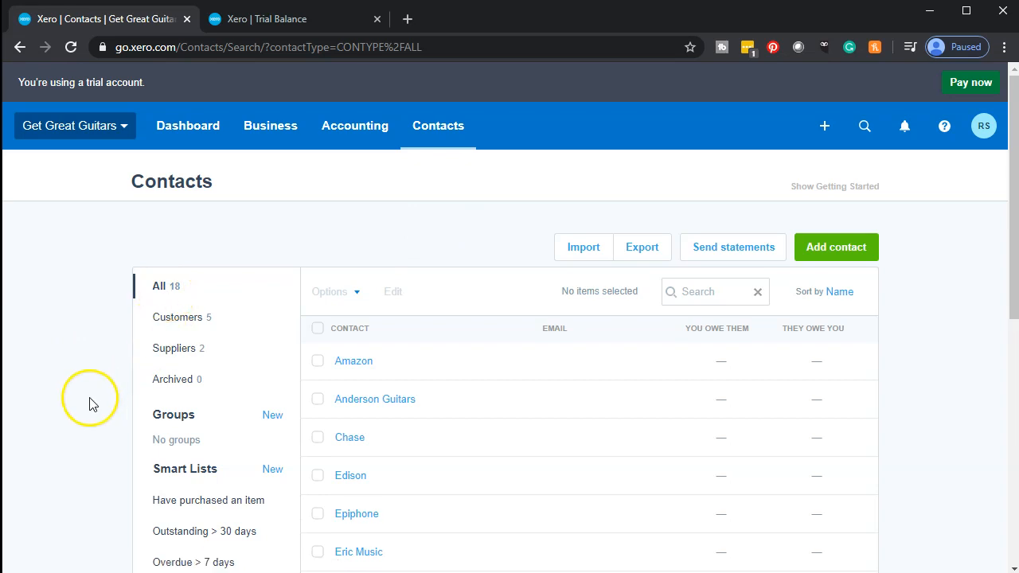
key("ctrl+plus")
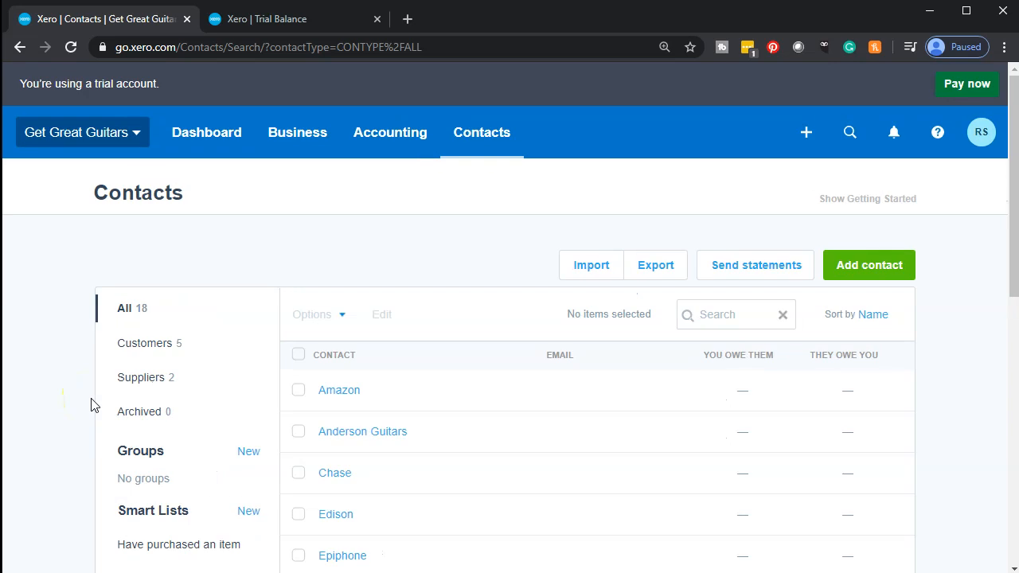
key("ctrl+plus")
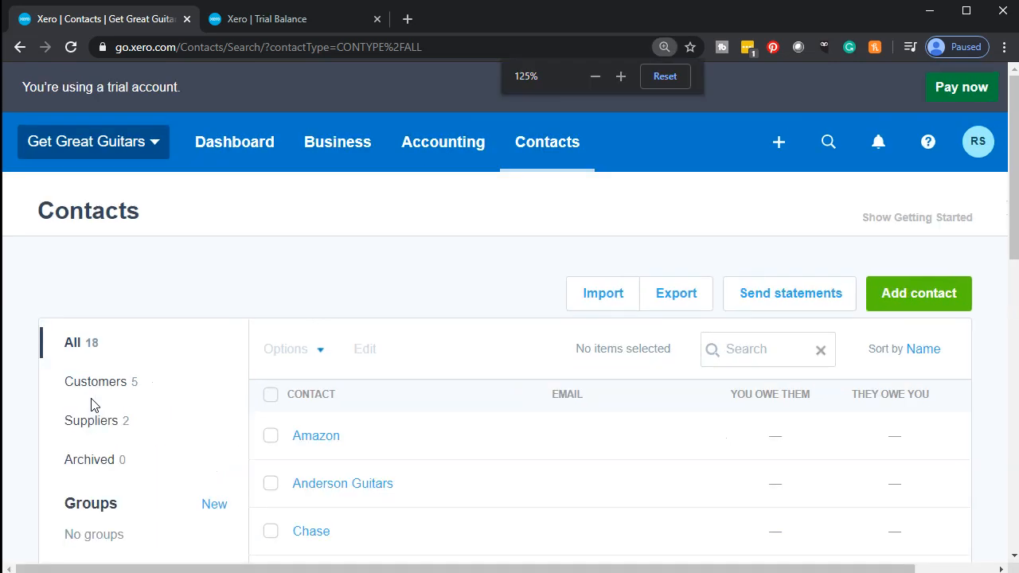
left_click(96, 351)
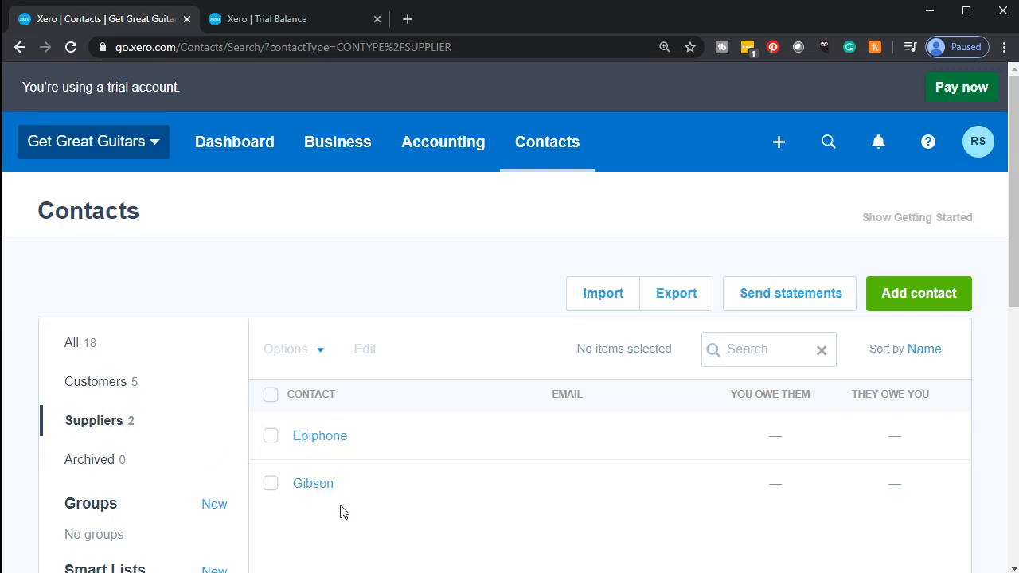
- Open the Epiphone supplier record and review its bill and purchase order activity
left_click(330, 441)
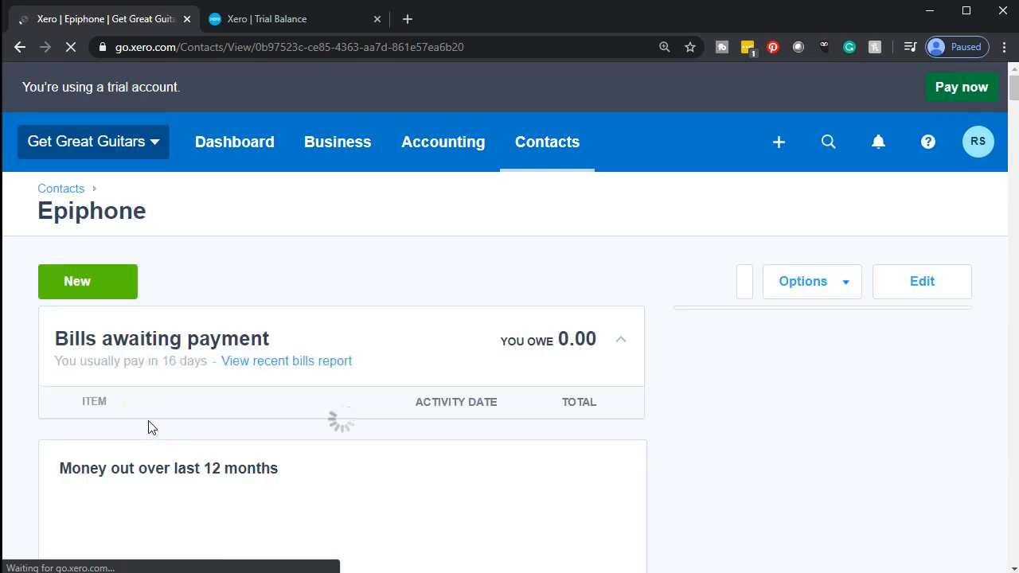
scroll(152, 428, "down", 6)
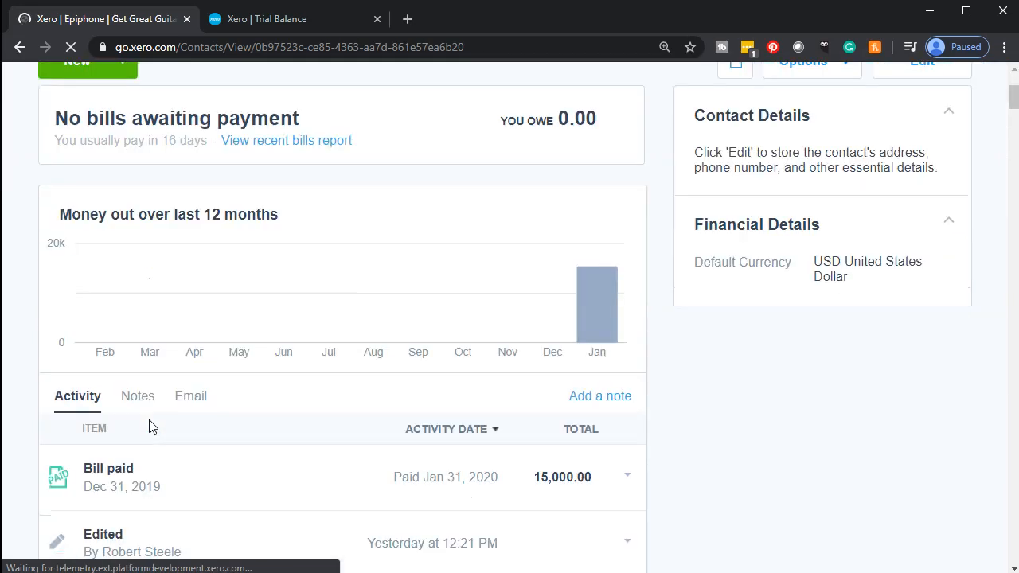
scroll(152, 428, "down", 1)
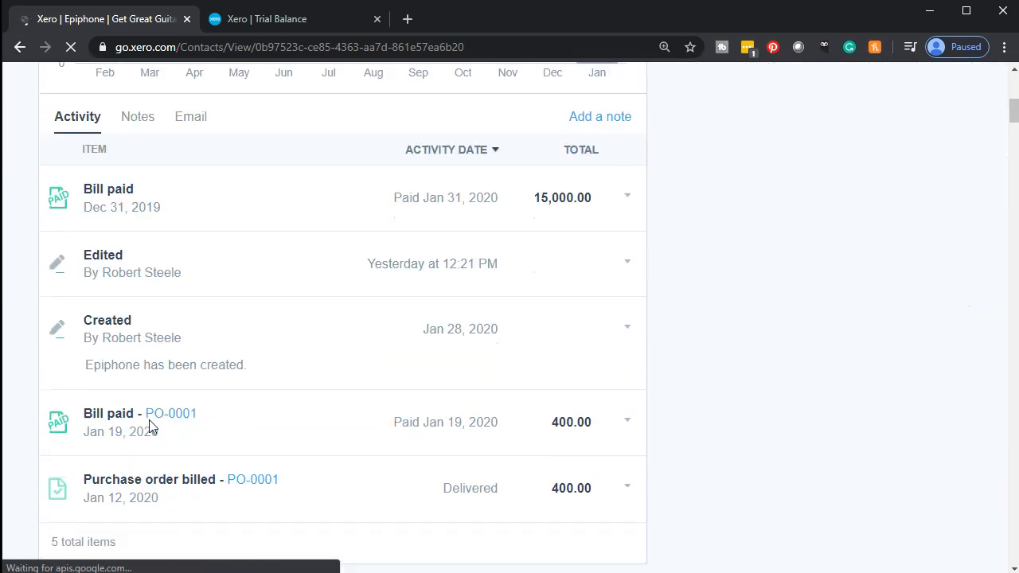